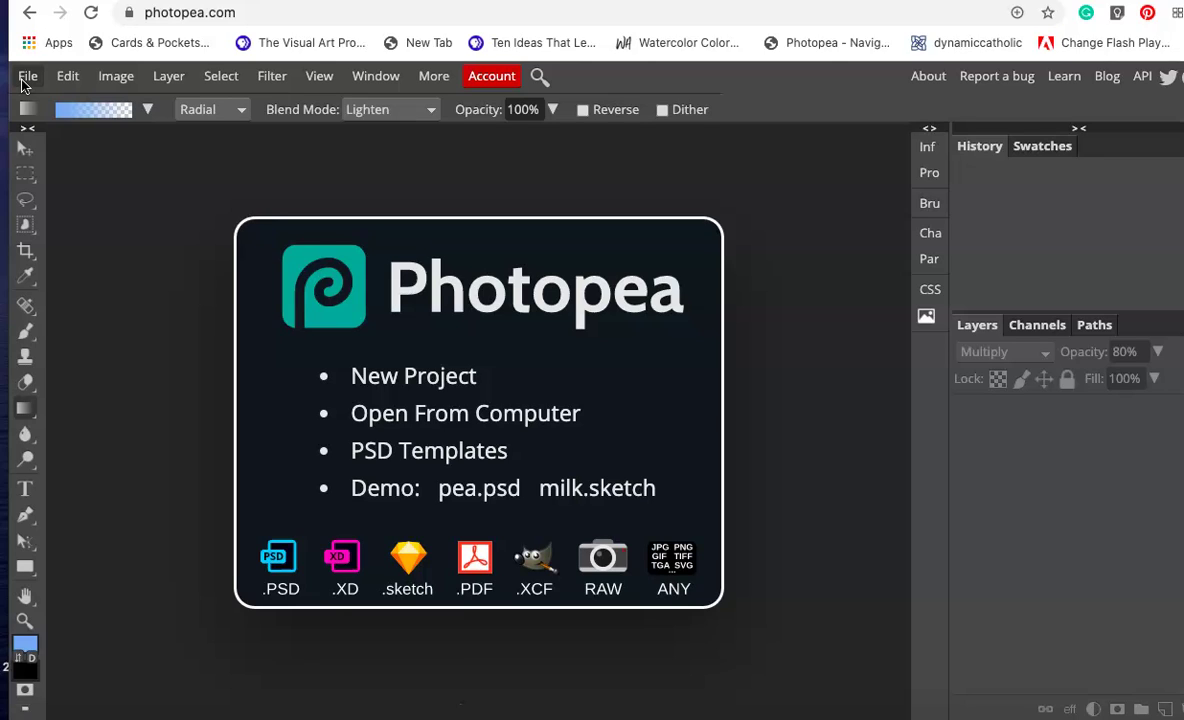
Open quickselectiontool.png from the photocollage folder as a new document
click(22, 85)
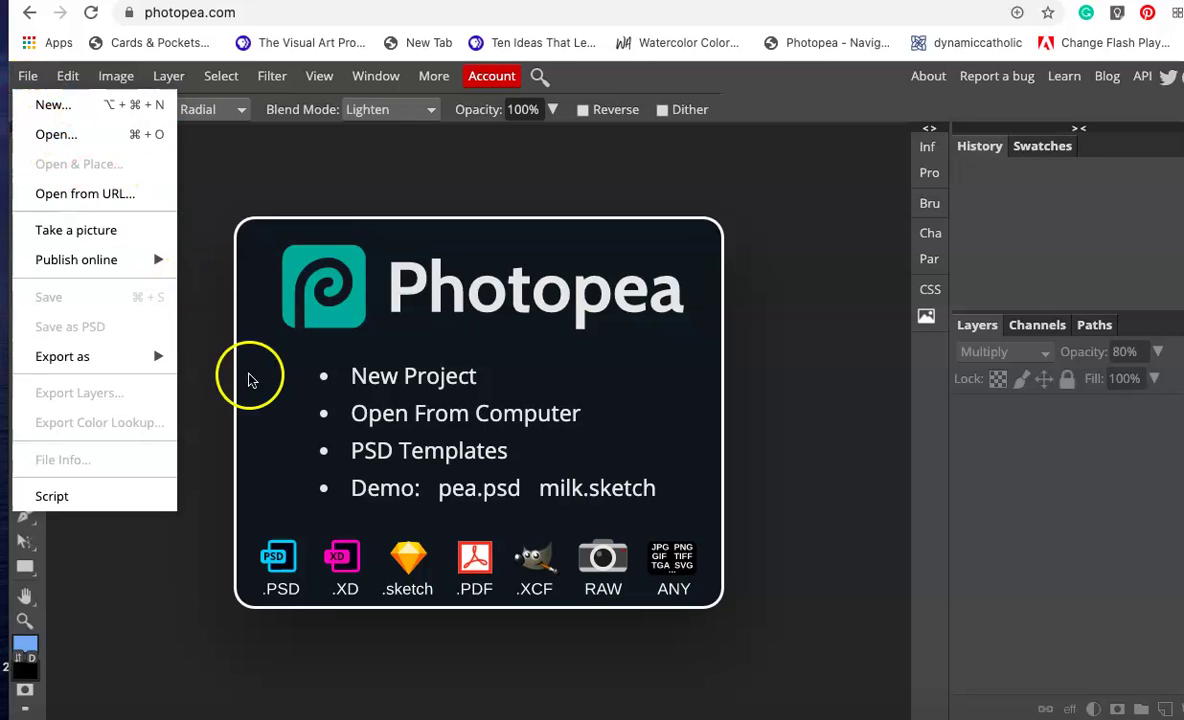
click(390, 422)
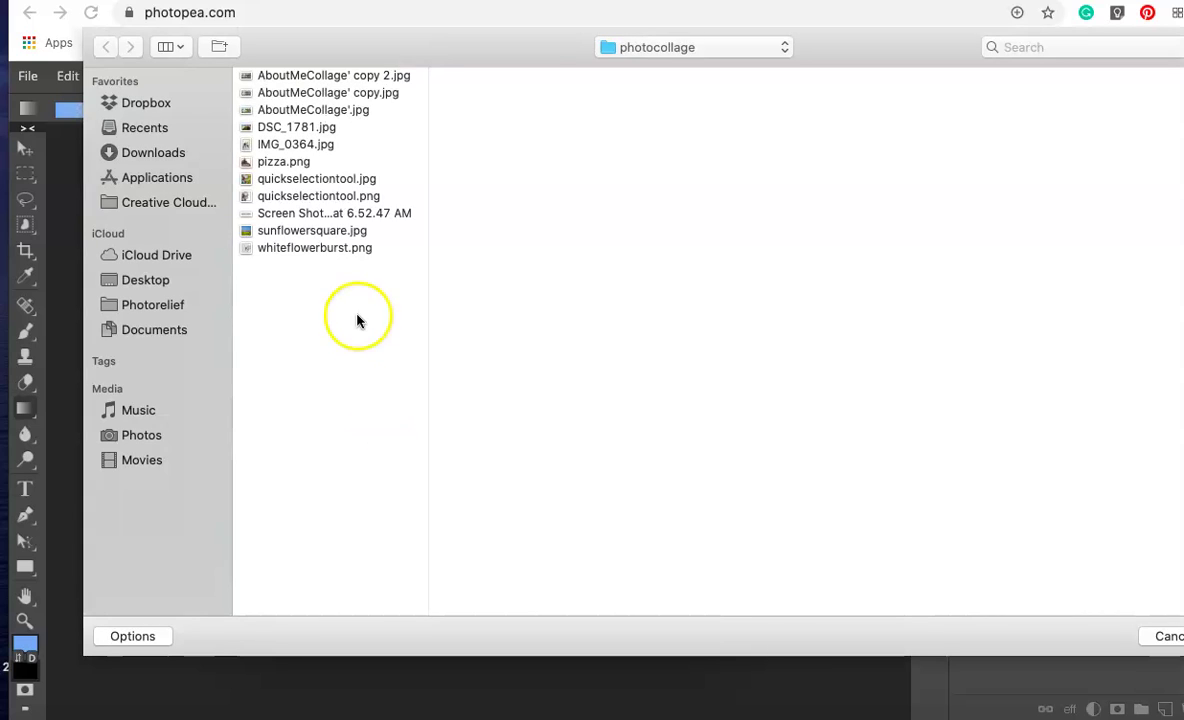
click(312, 197)
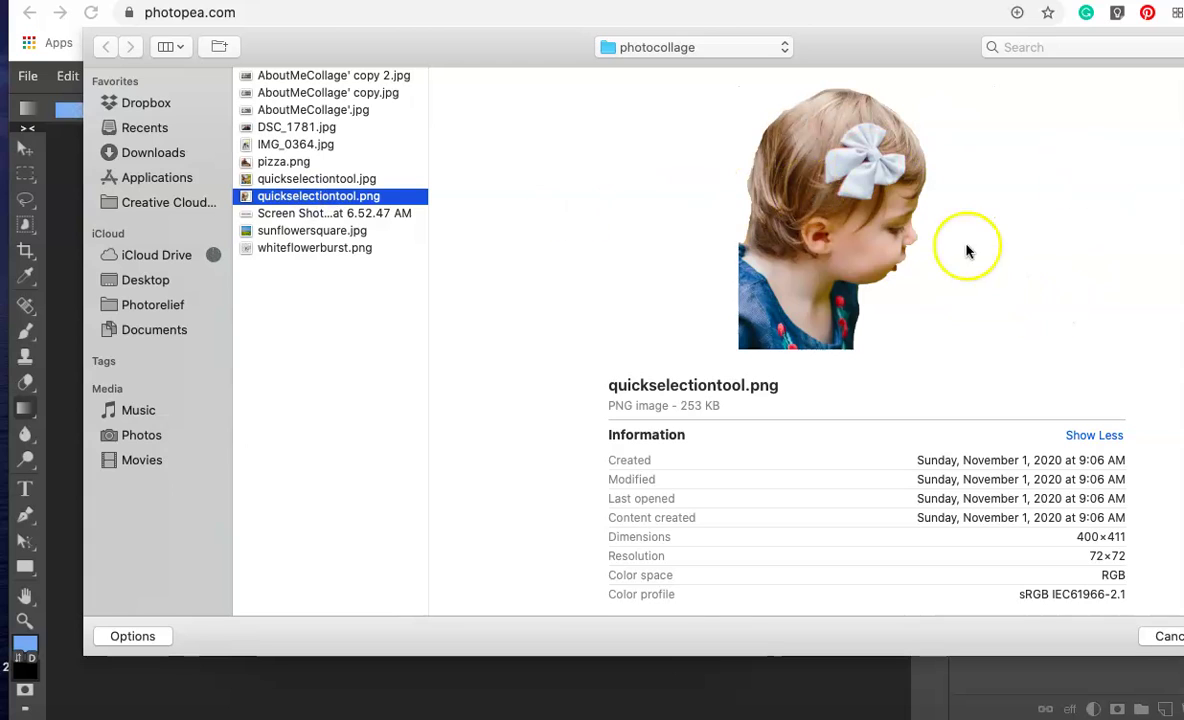
key(Return)
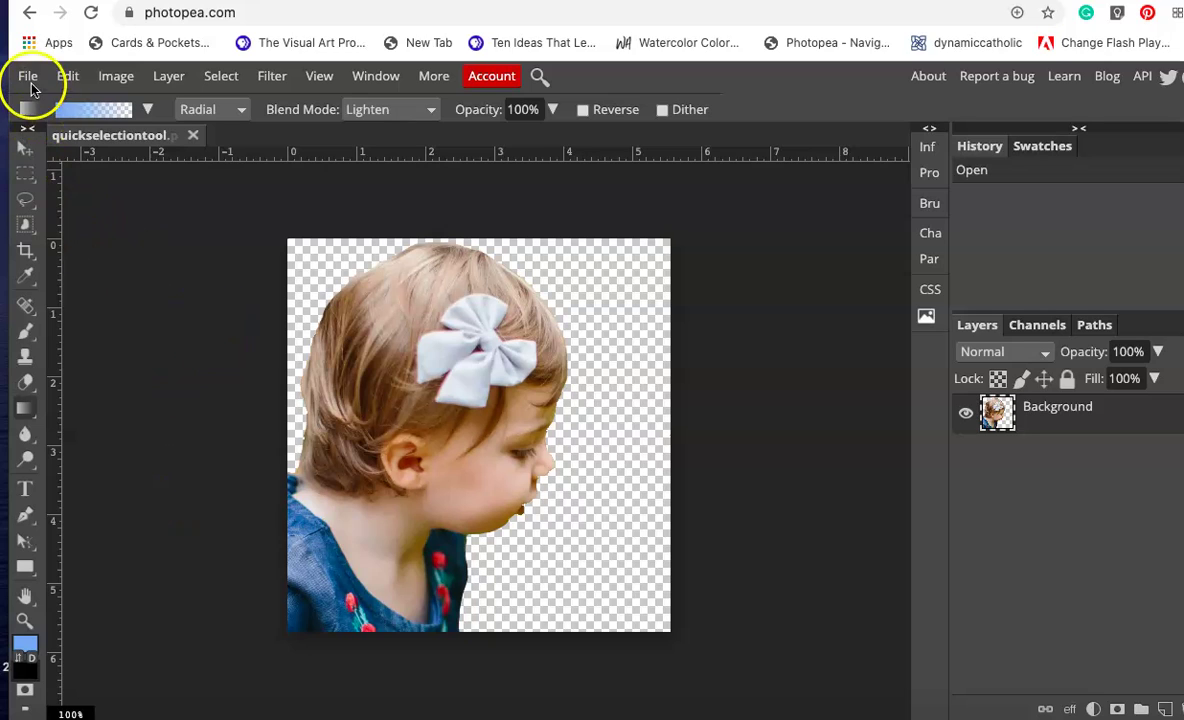
Place sunflowersquare.jpg into the document as a new layer above the child
click(28, 76)
click(45, 165)
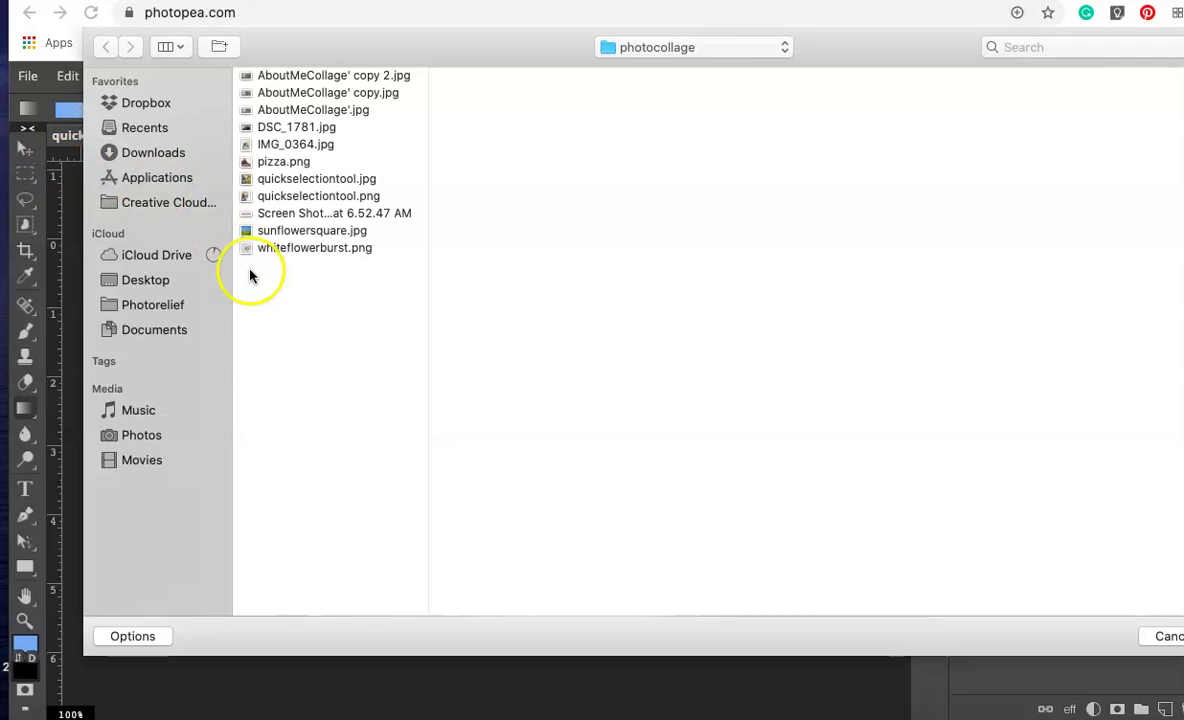
click(286, 231)
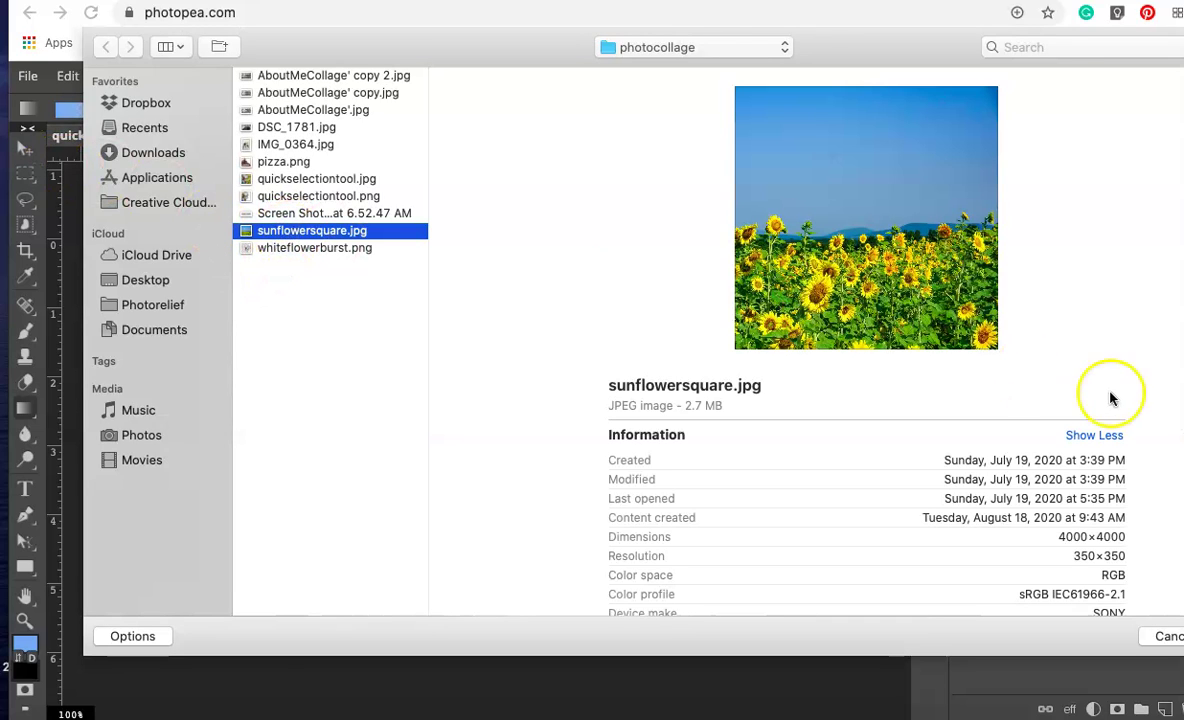
key(Return)
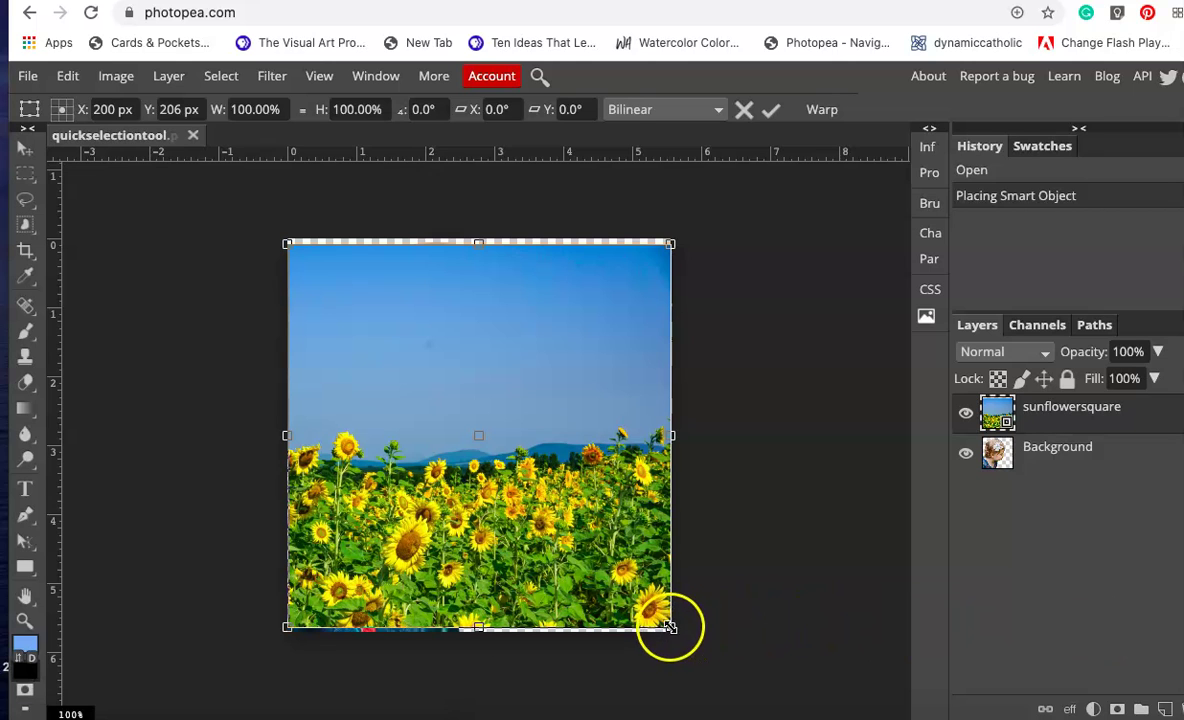
Stretch the sunflower photo to about 112% so it extends past every canvas edge
drag(669, 627, 669, 635)
drag(477, 243, 477, 231)
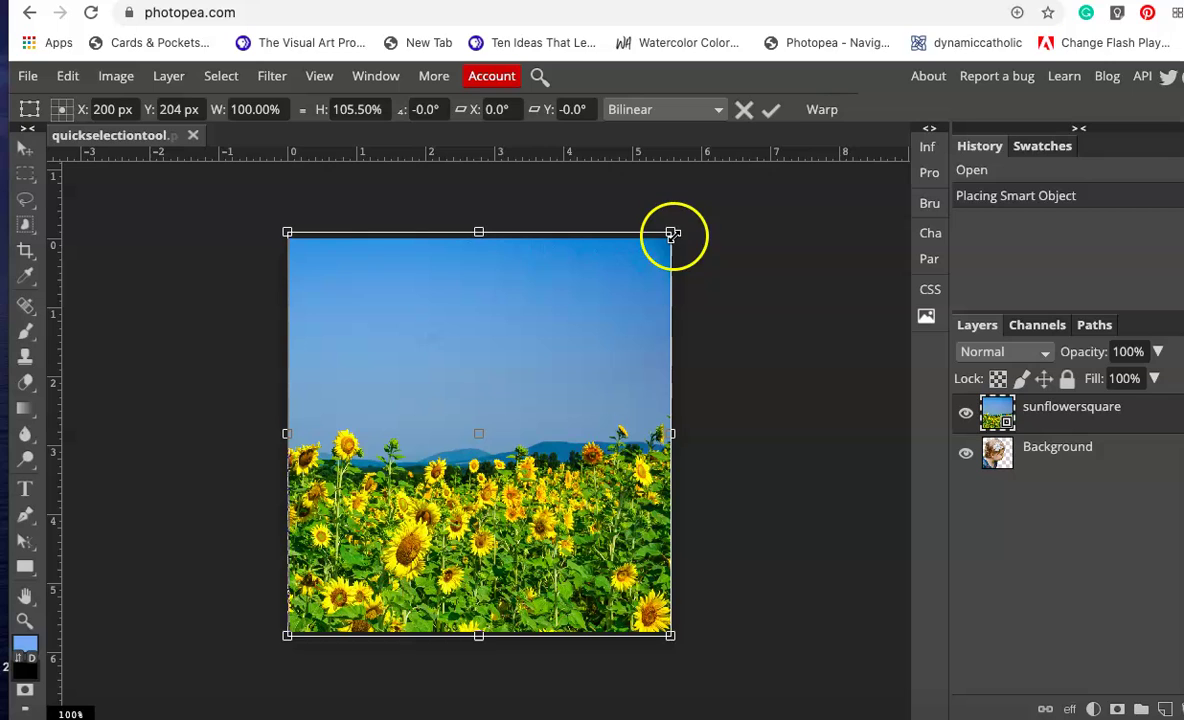
drag(677, 233, 684, 231)
drag(288, 232, 254, 218)
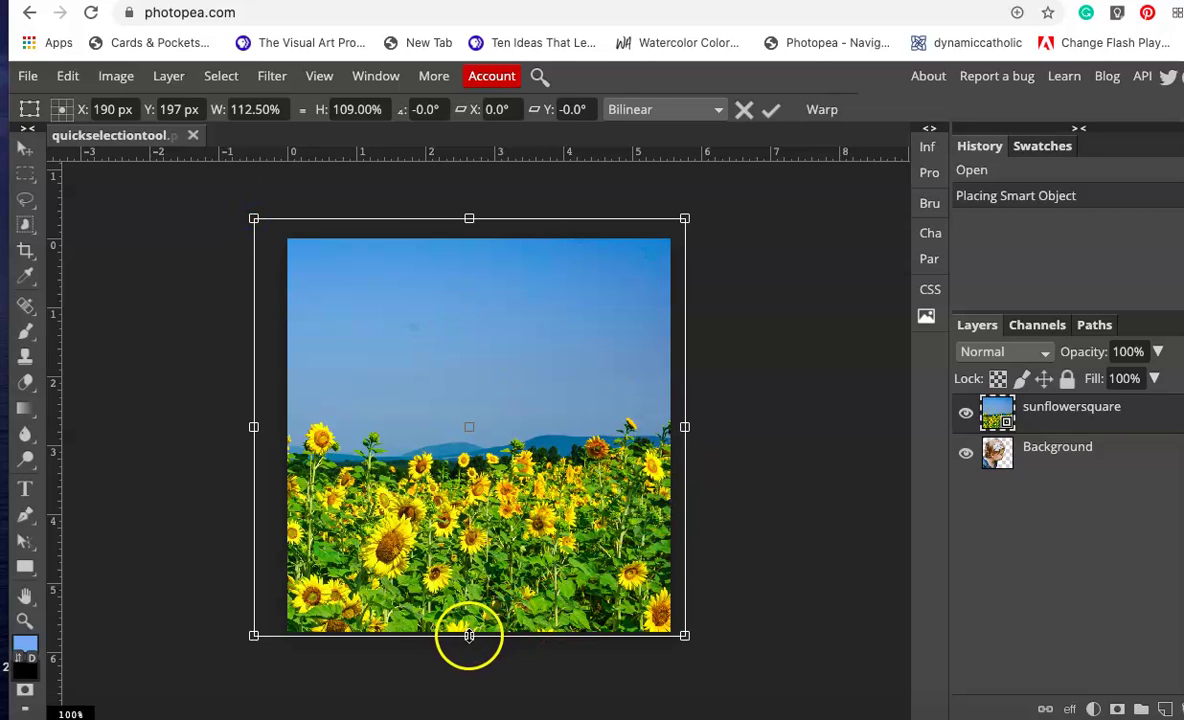
drag(469, 634, 469, 648)
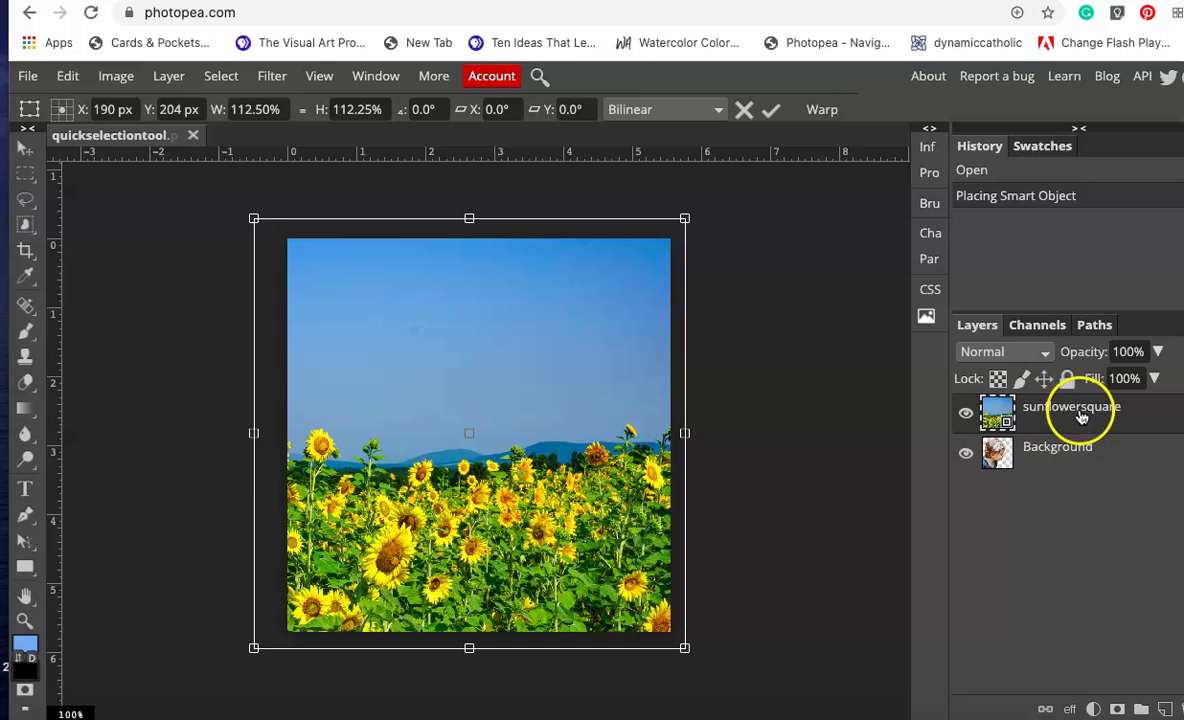
Commit the sunflower resize and clip sunflowersquare to the Background layer
click(1080, 406)
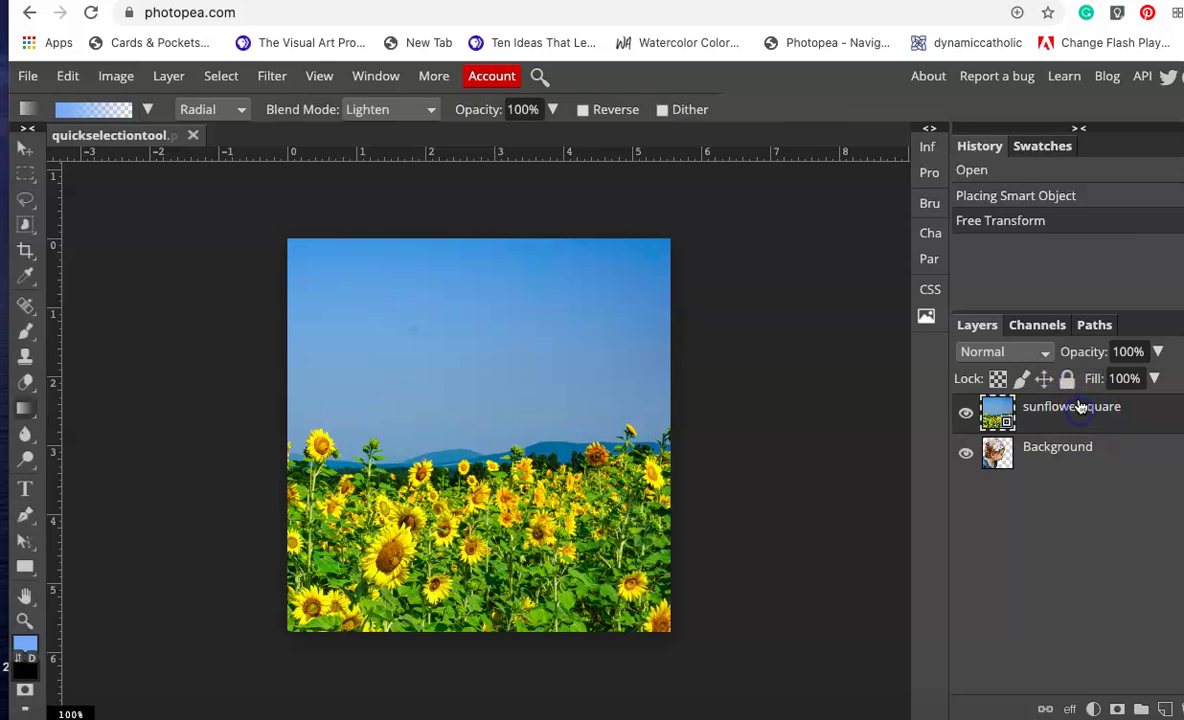
click(1080, 406)
right_click(1080, 408)
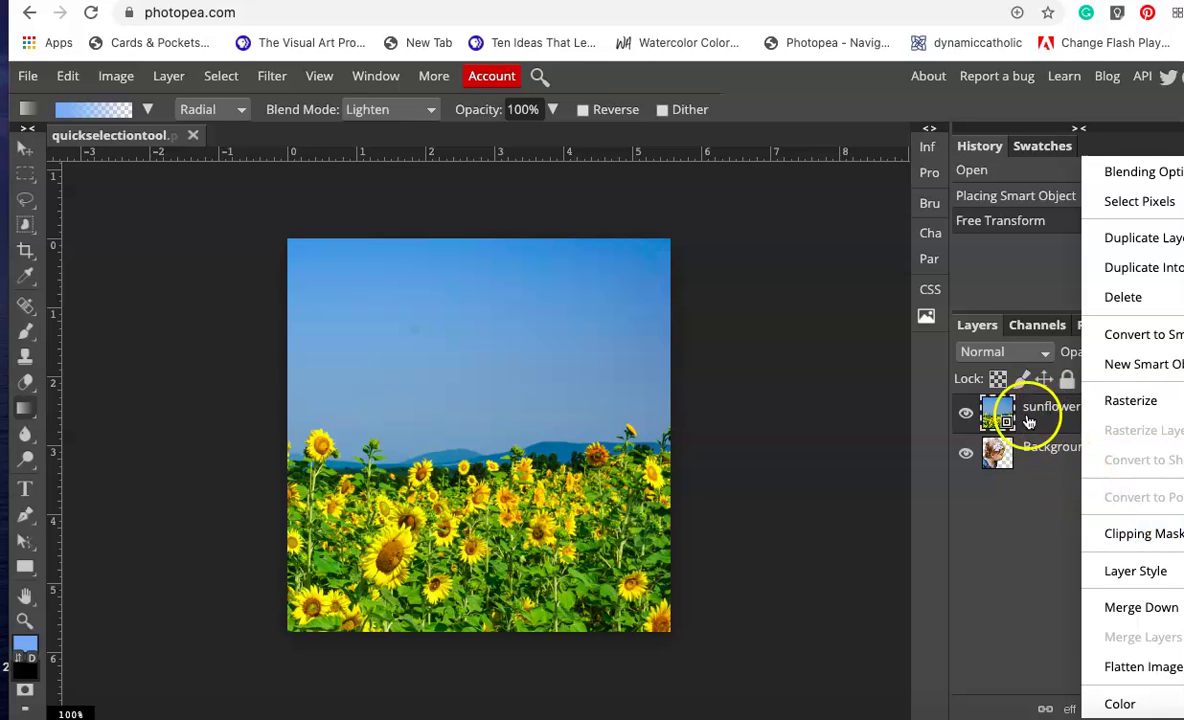
click(1142, 535)
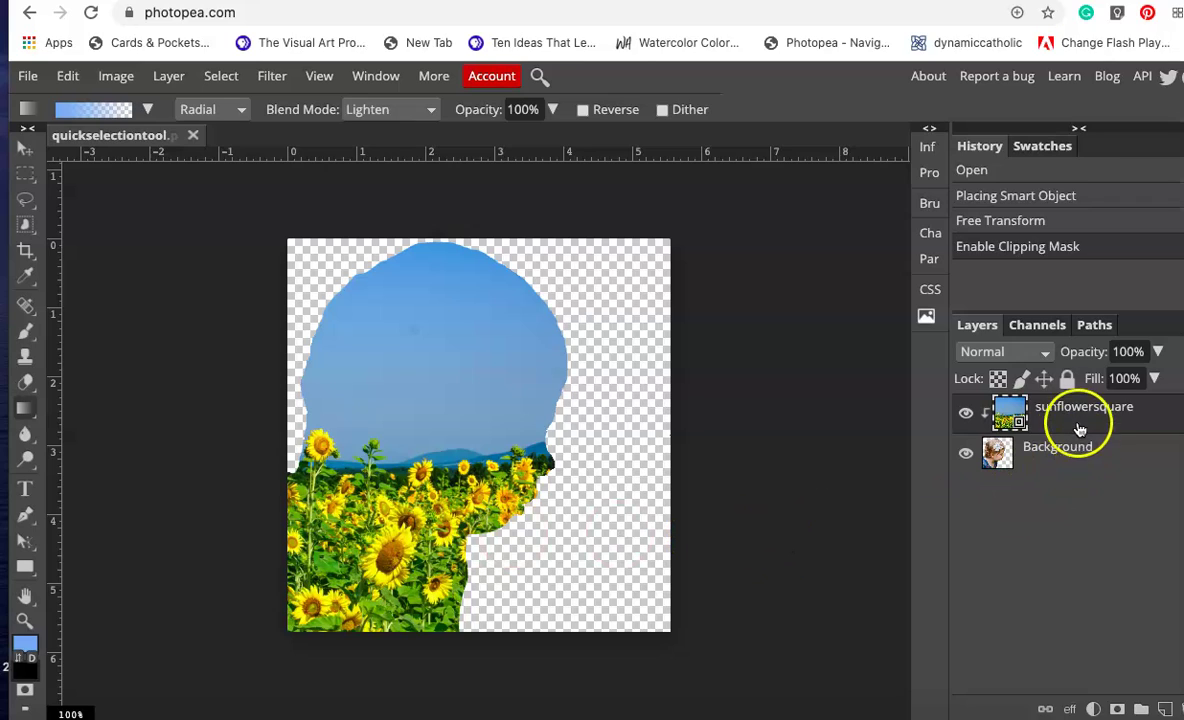
Set the sunflowersquare layer to Lighten, then make several attempts to apply a gradient
click(1025, 352)
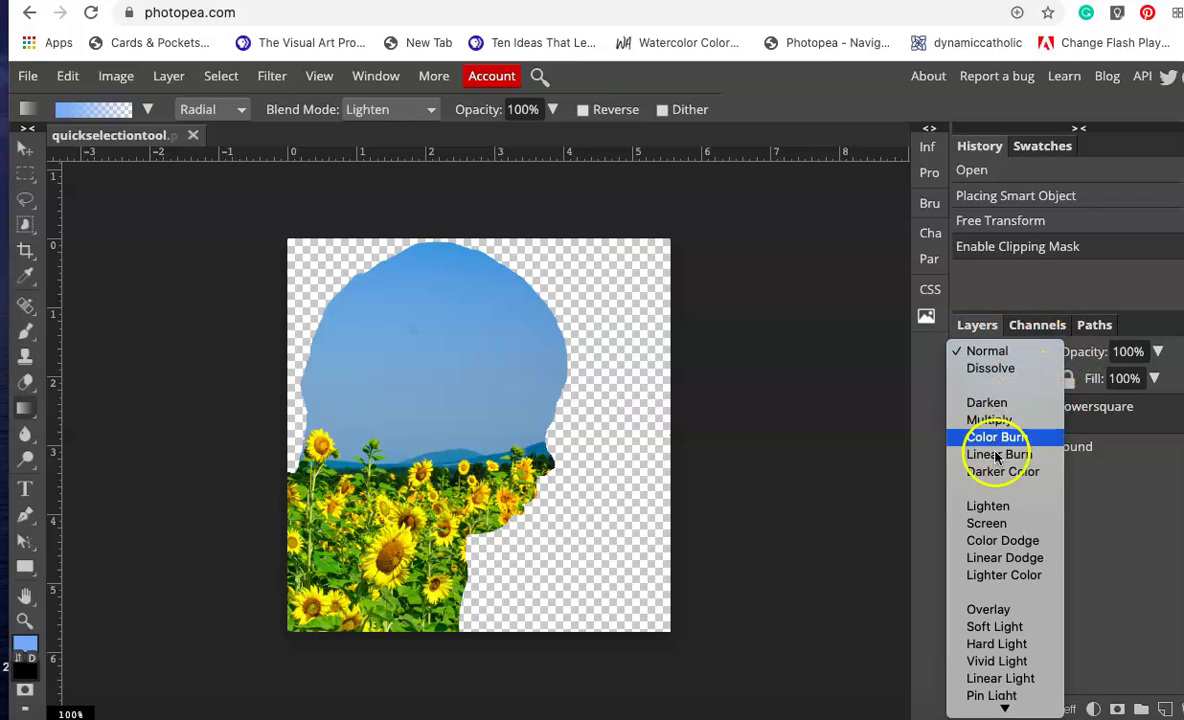
click(993, 506)
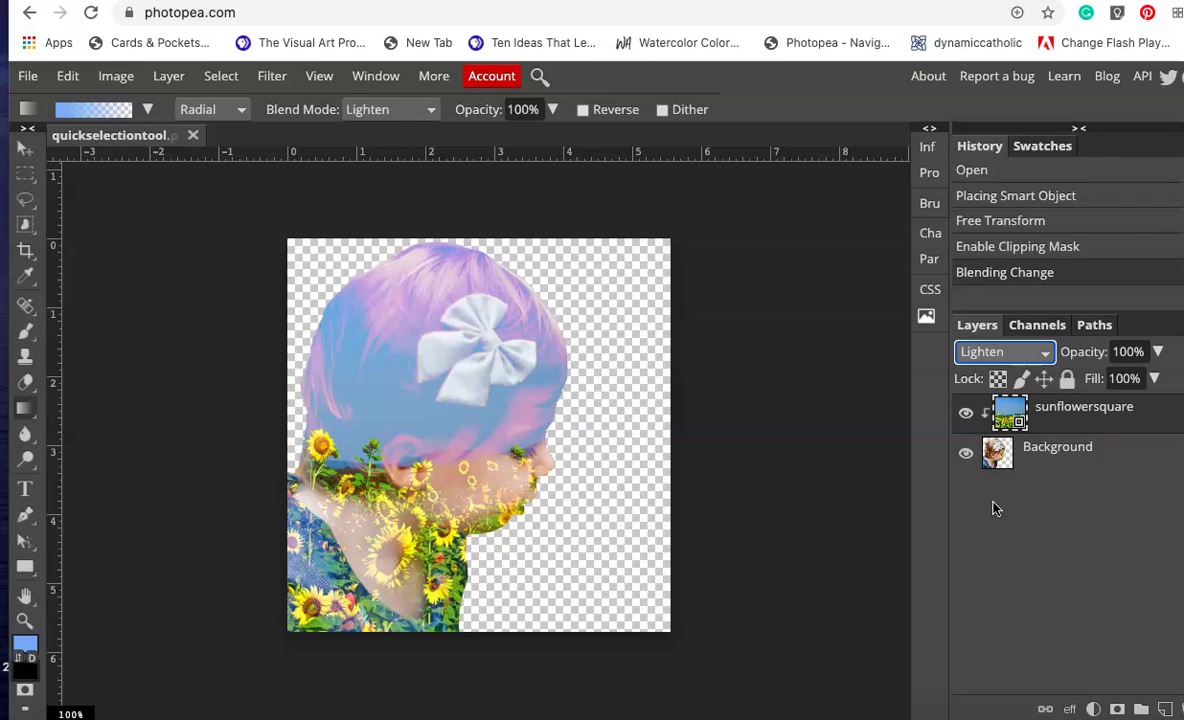
click(445, 572)
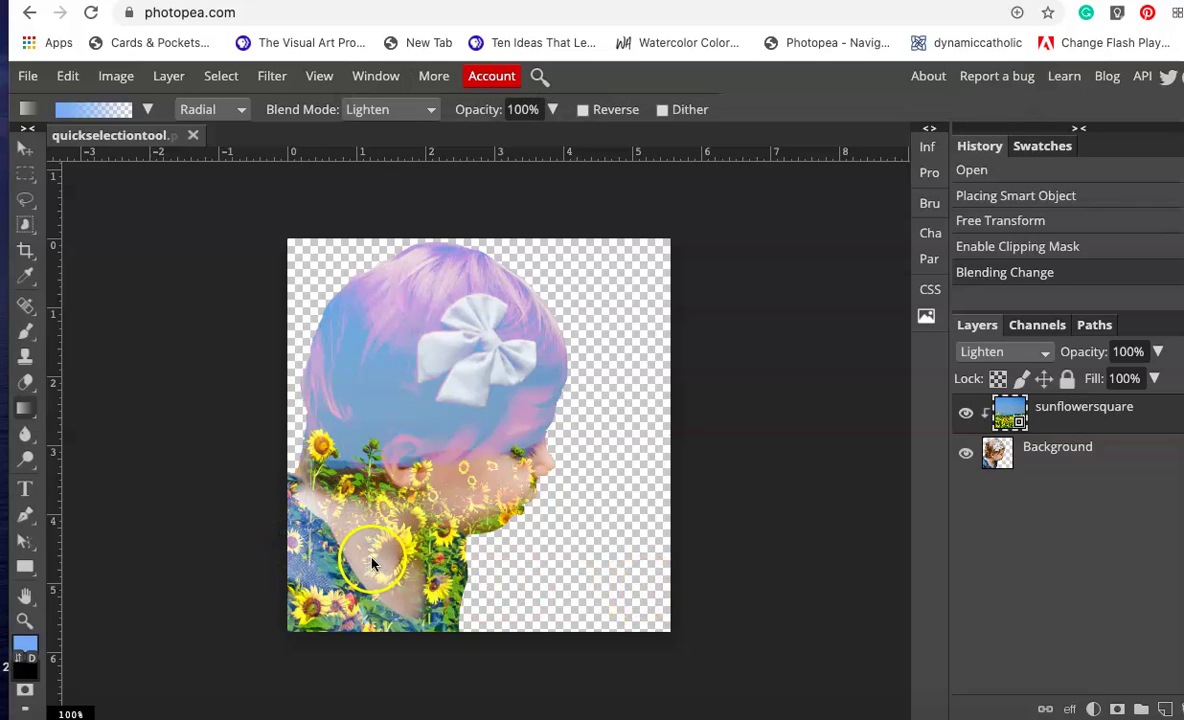
click(411, 523)
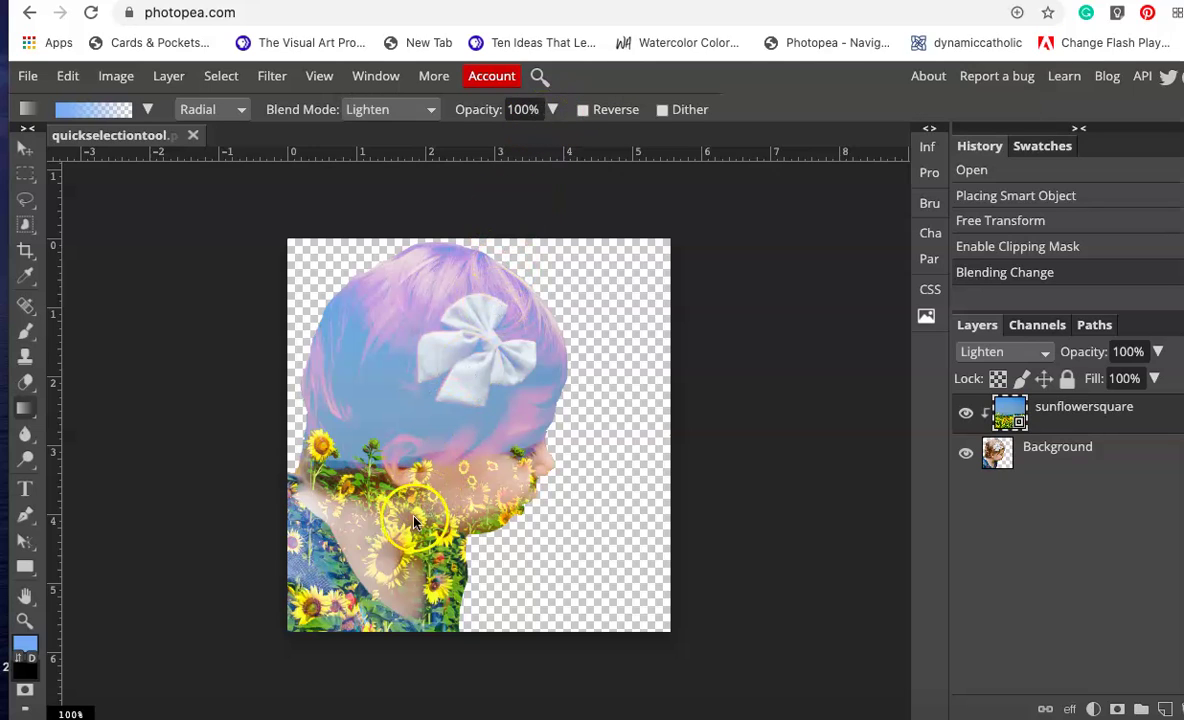
click(377, 495)
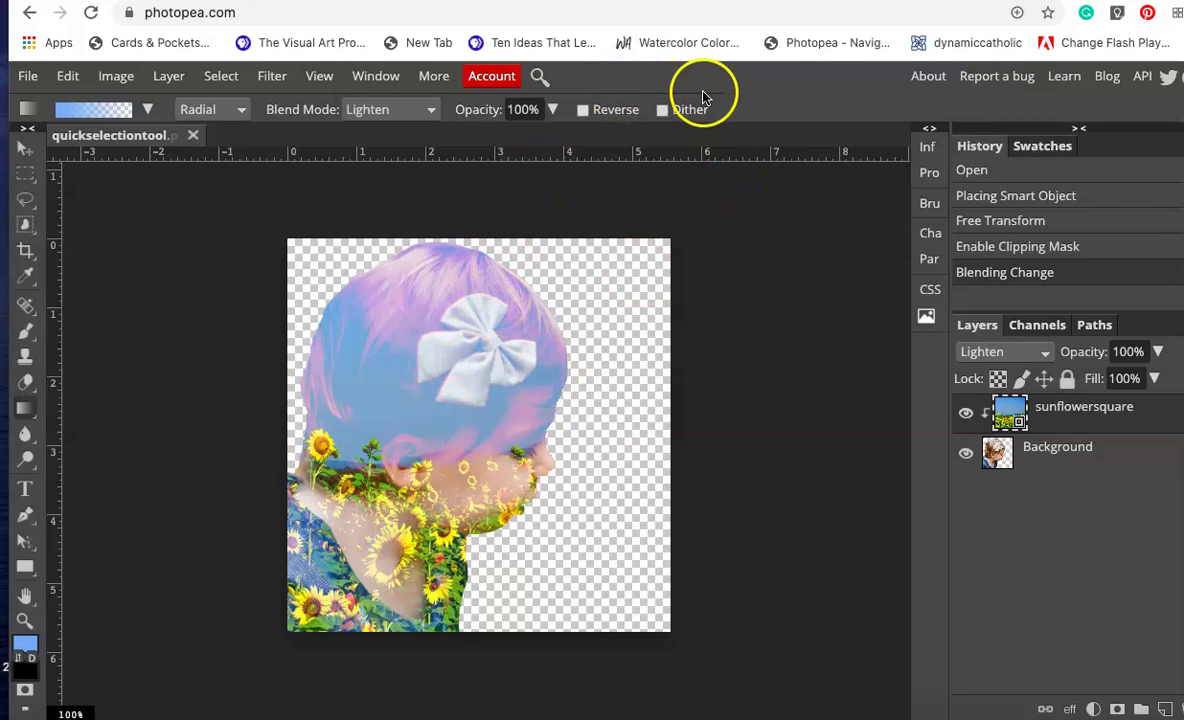
click(356, 545)
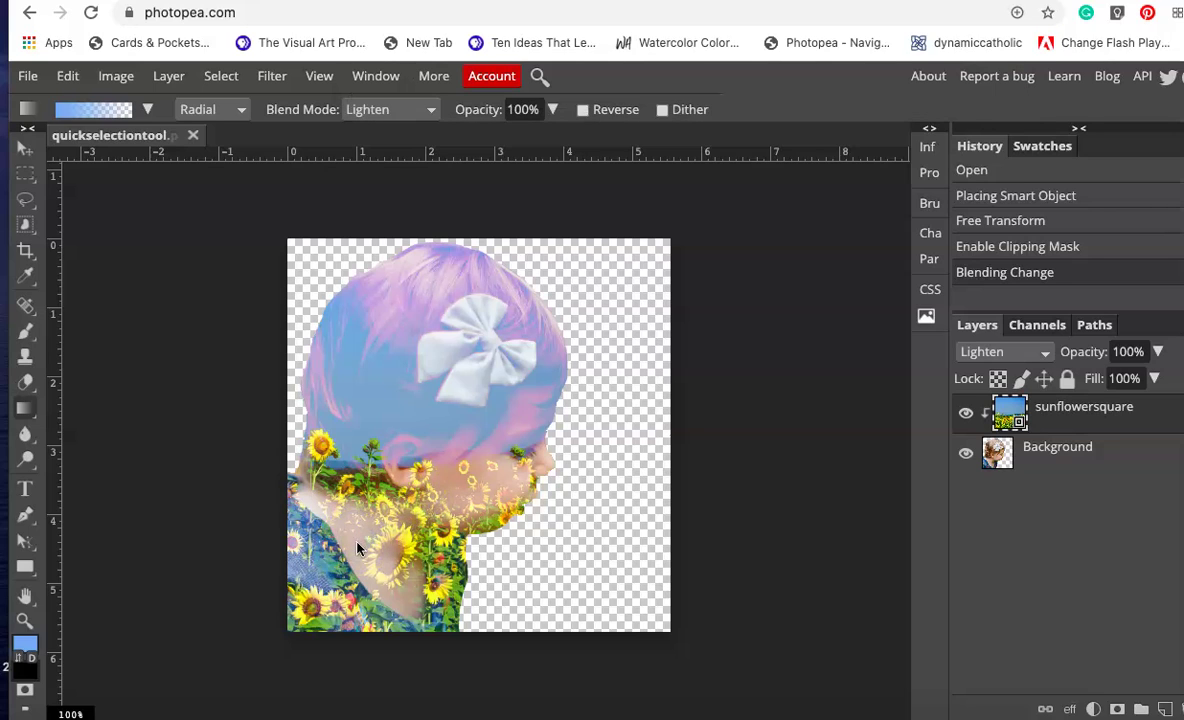
click(357, 547)
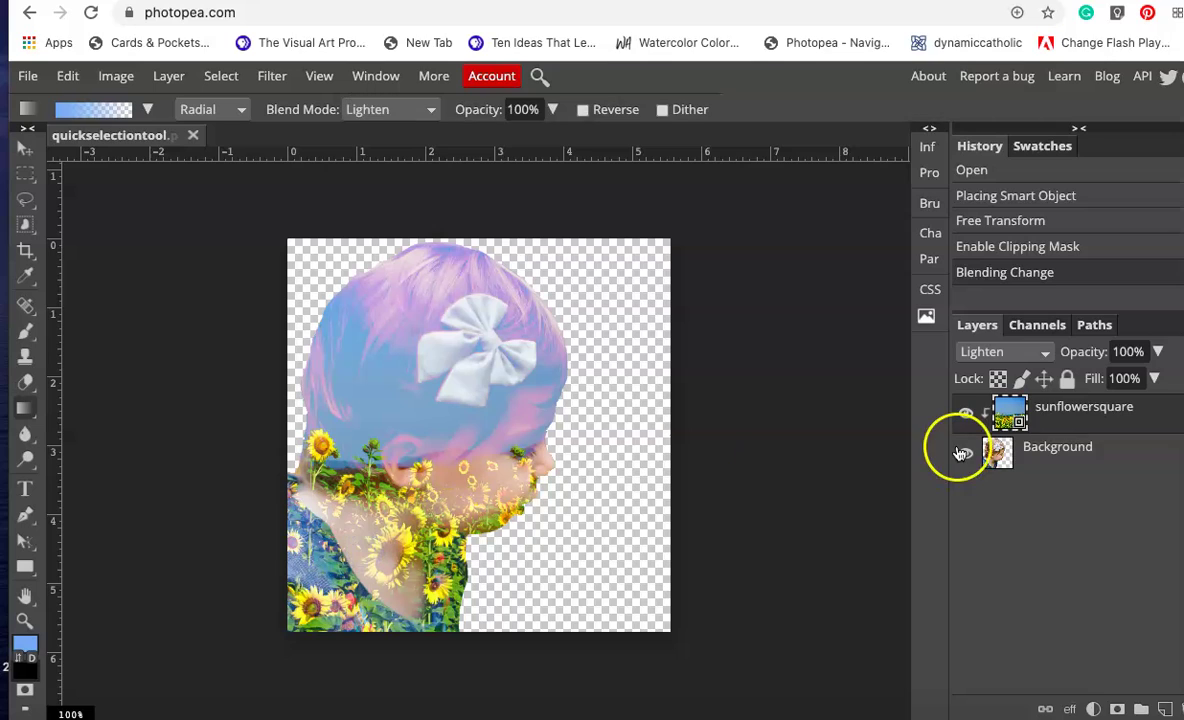
click(418, 490)
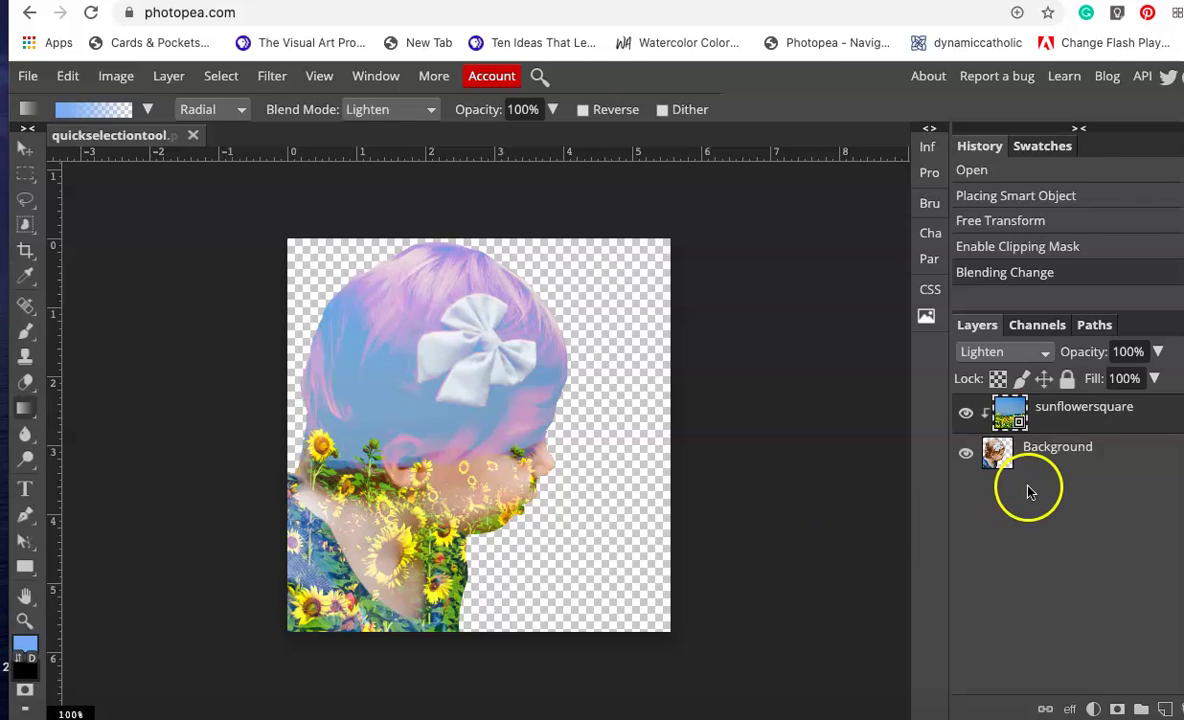
Set Background to Multiply and the sunflower layer's blend mode to Lighten
click(1050, 458)
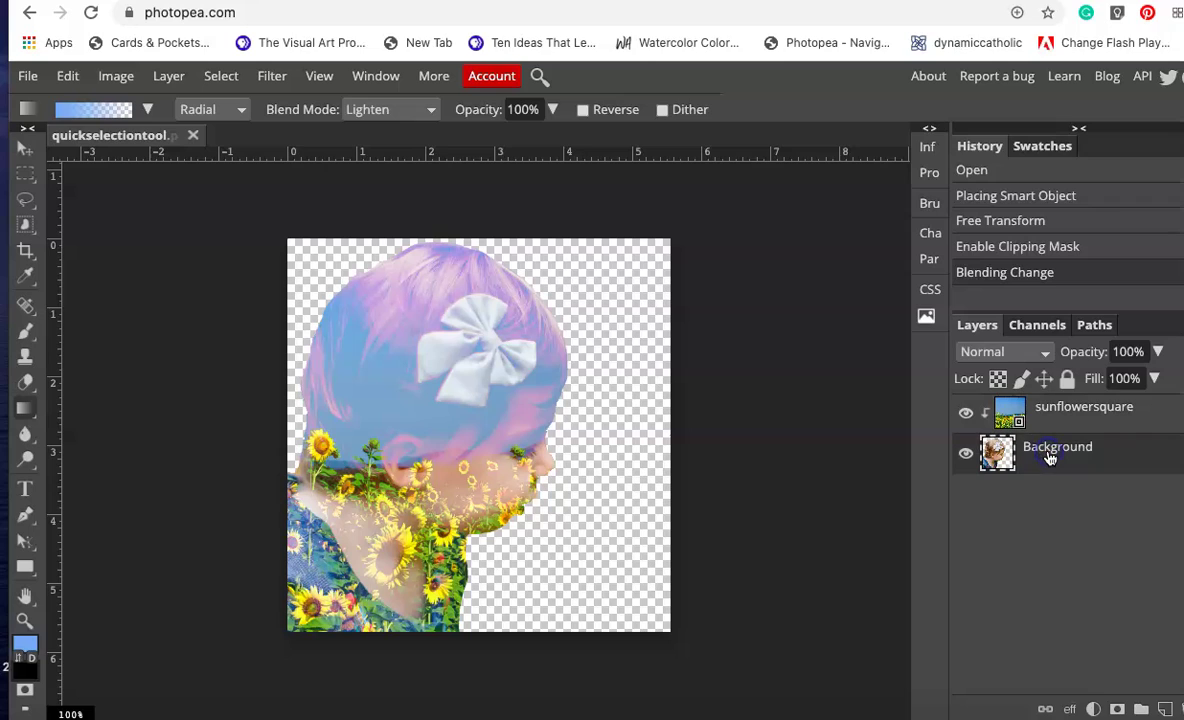
click(1046, 356)
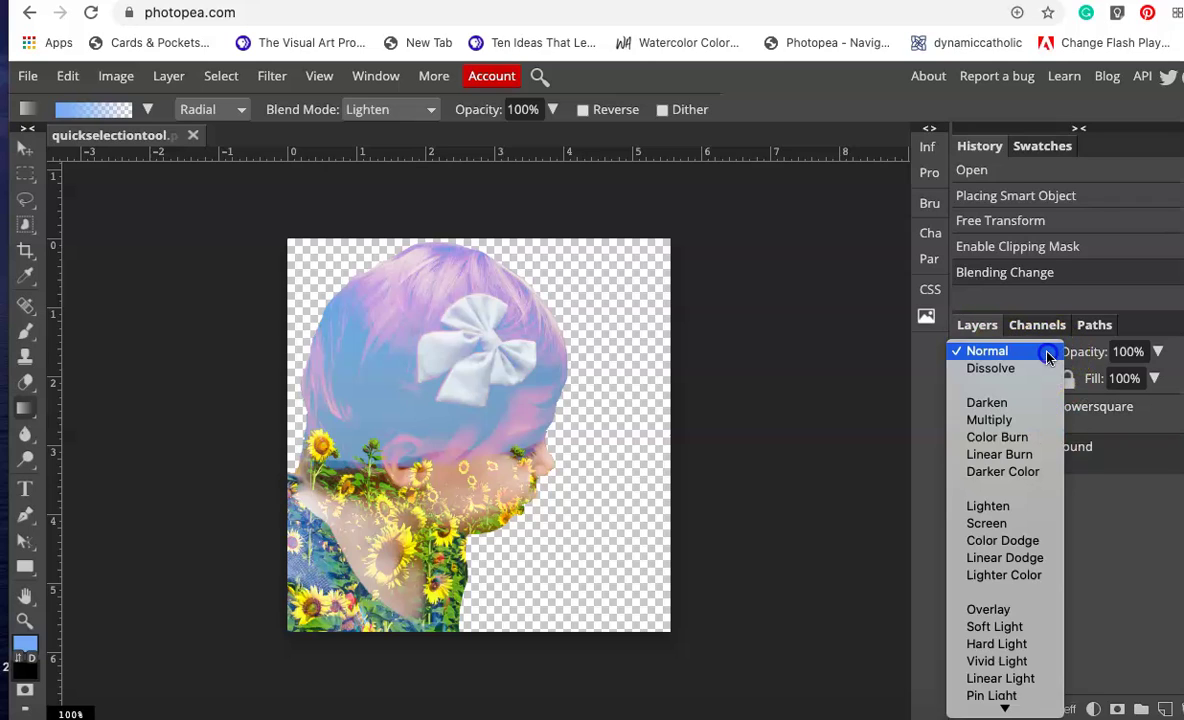
click(986, 419)
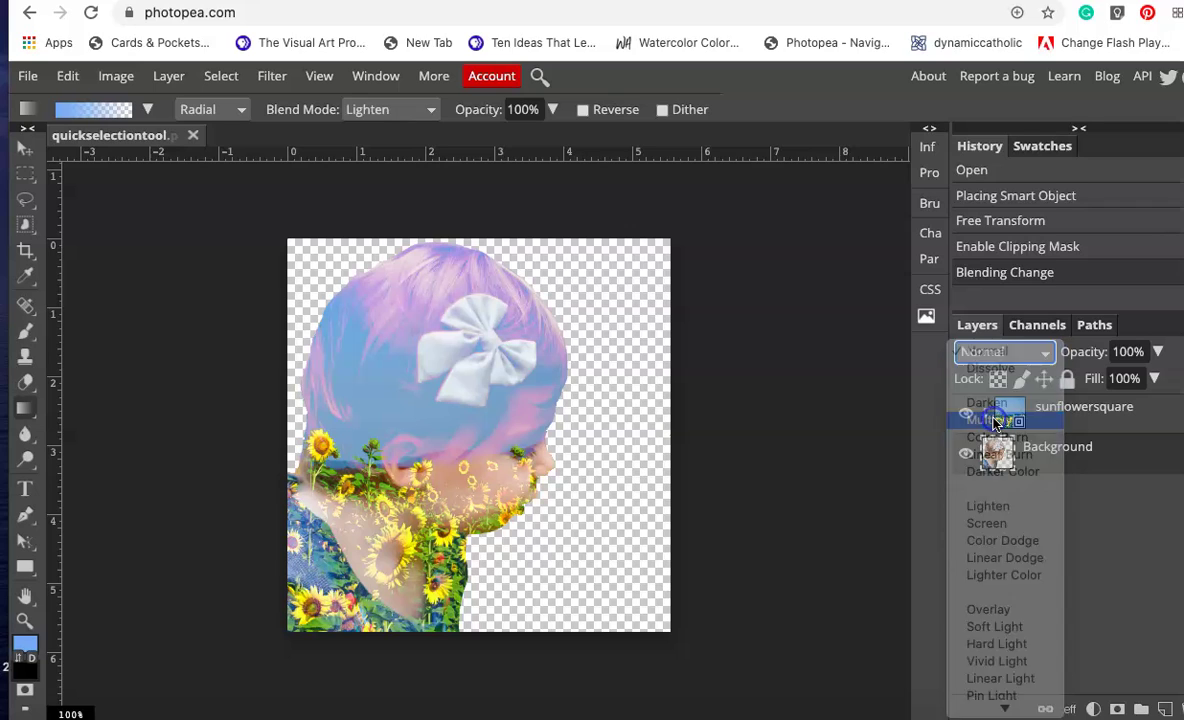
click(1040, 352)
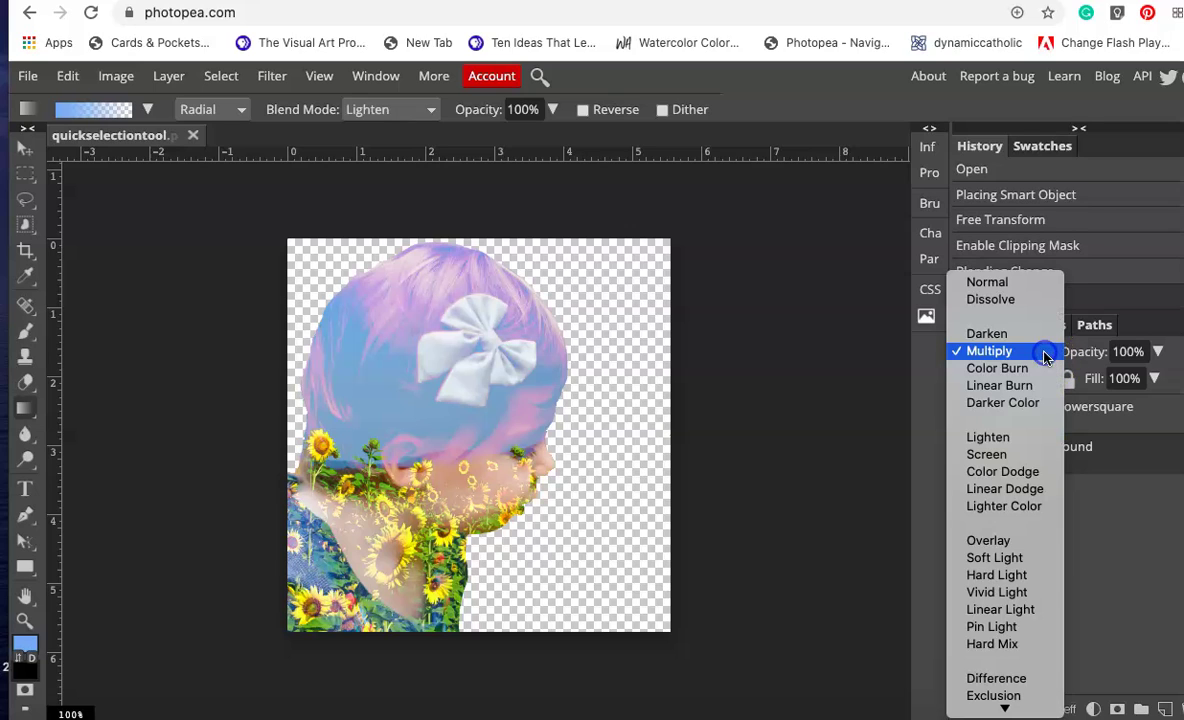
click(985, 437)
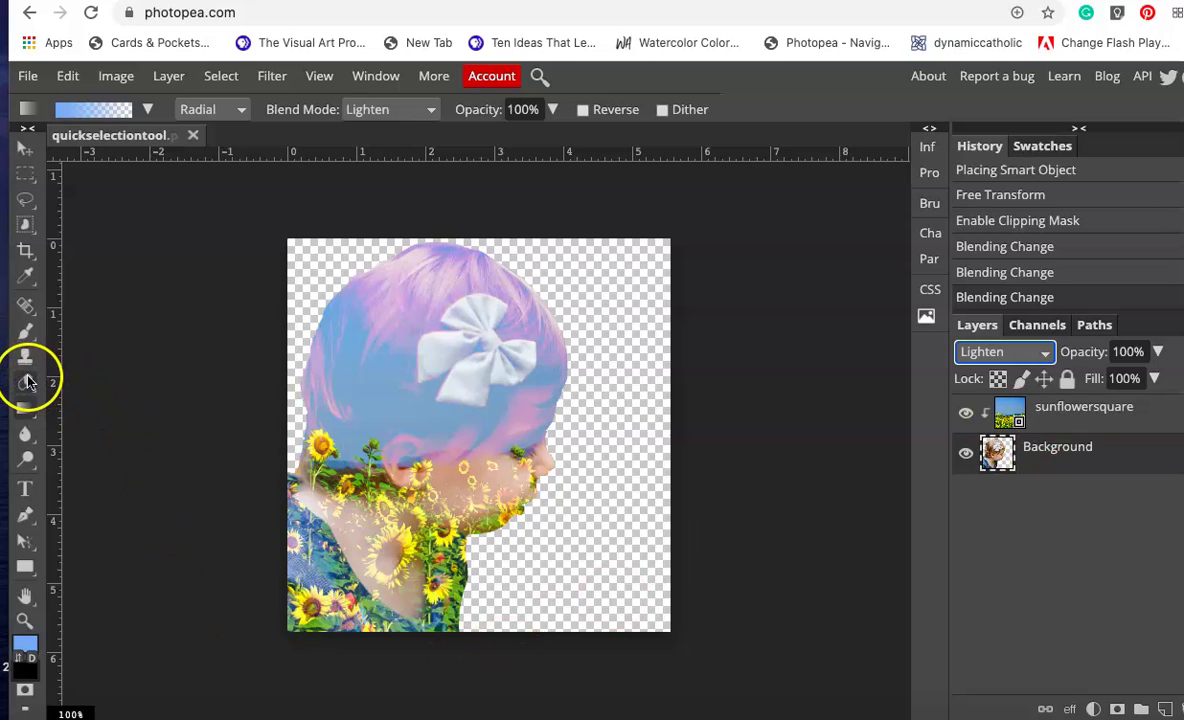
Select the sunflowersquare layer and switch to the standard Eraser tool
drag(26, 382, 110, 393)
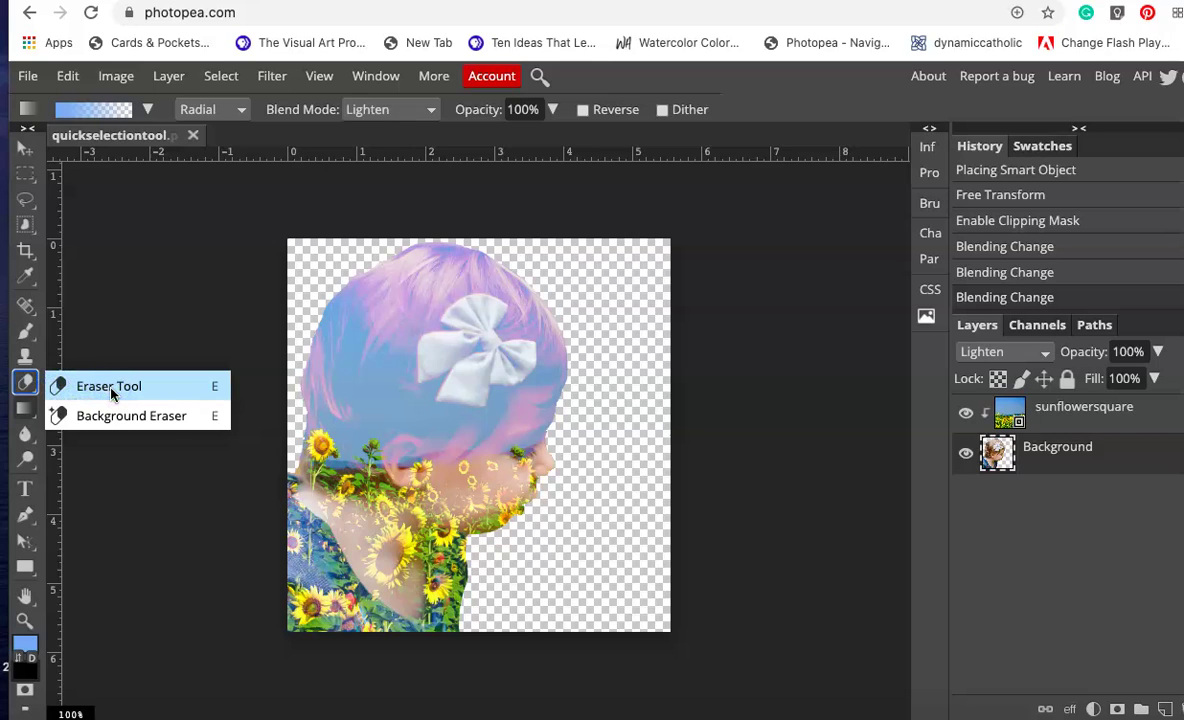
click(1075, 420)
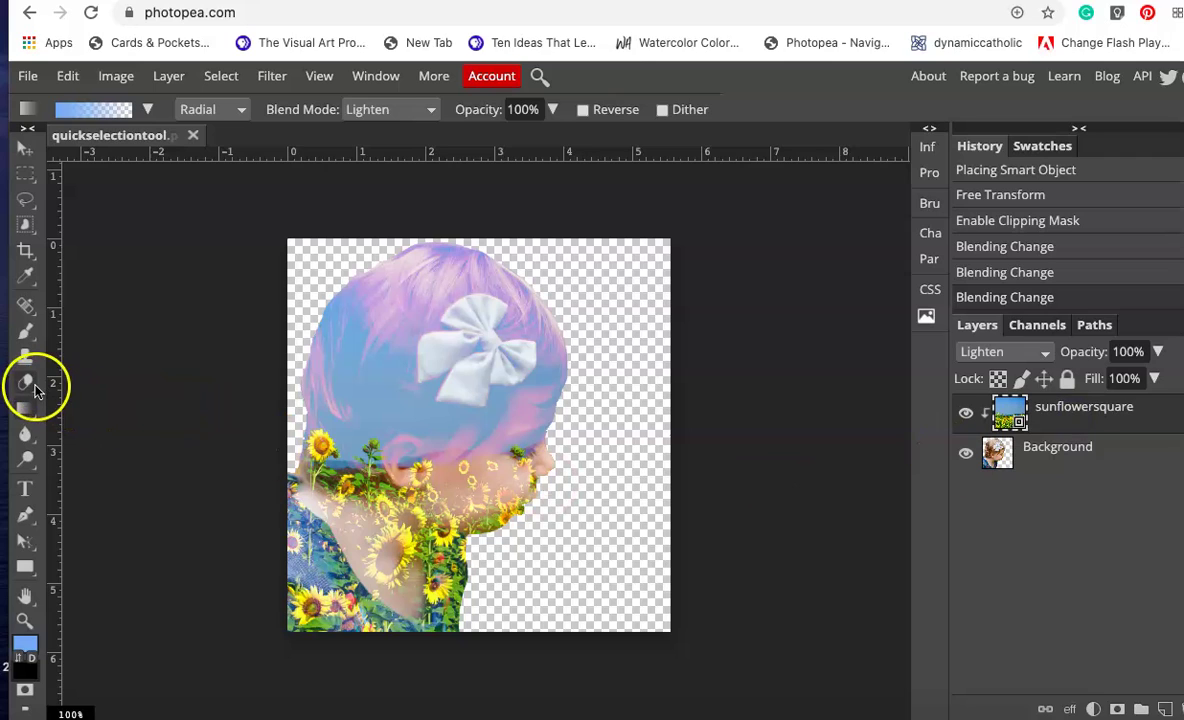
drag(35, 388, 28, 390)
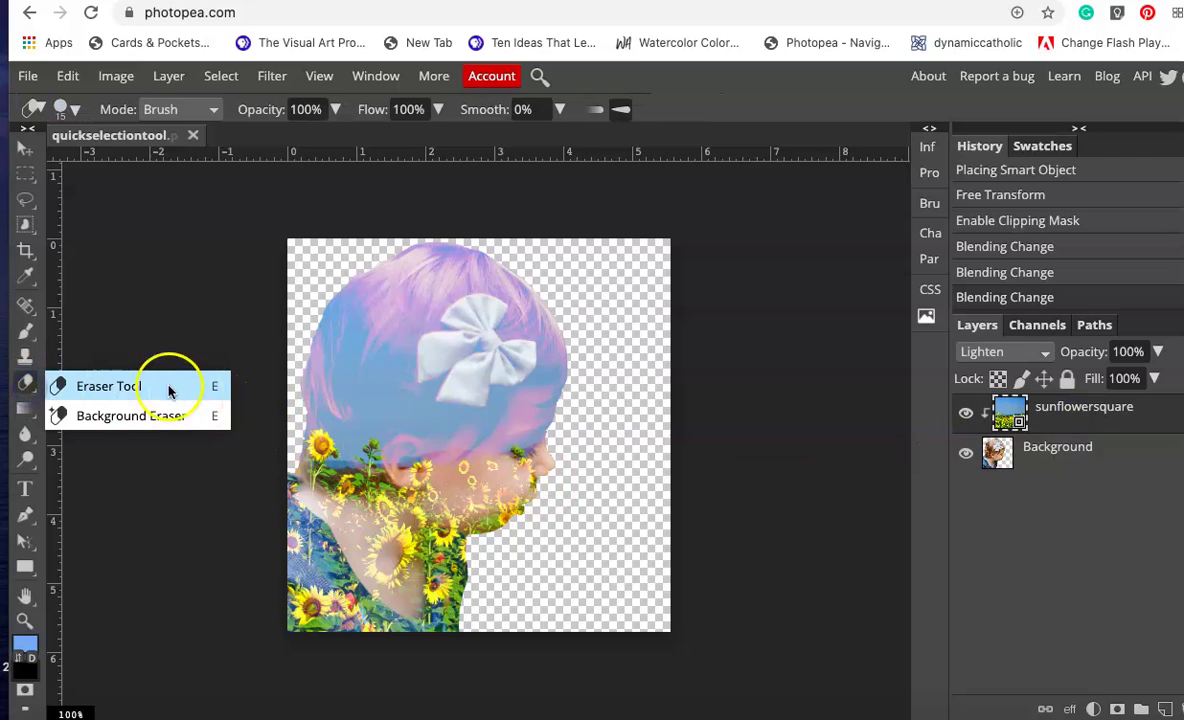
click(152, 386)
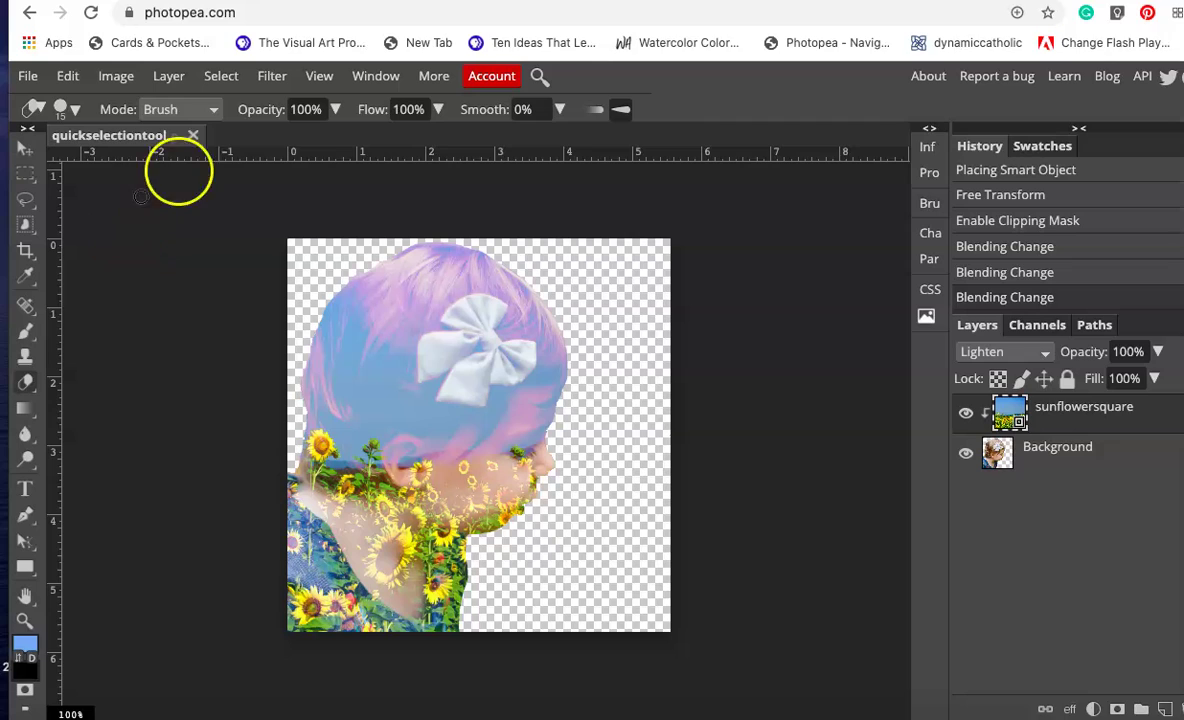
Set the eraser to 47% opacity with a soft 0% hardness, 159 px brush
click(335, 109)
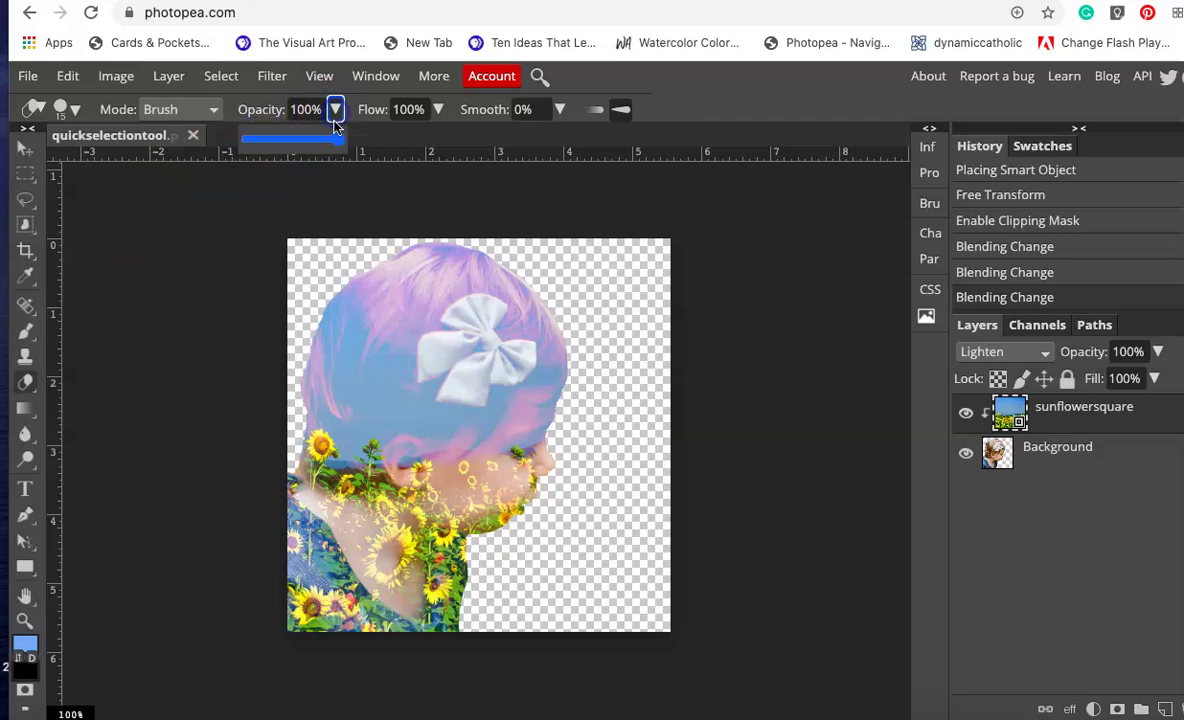
drag(336, 140, 283, 145)
click(45, 112)
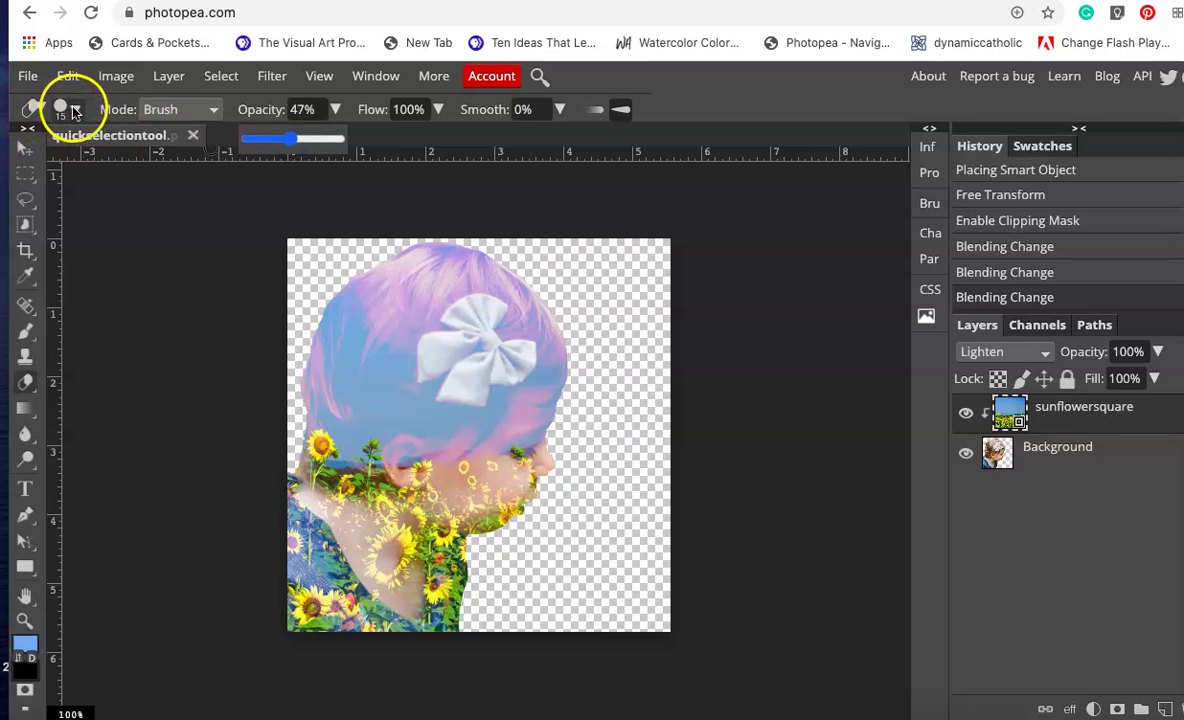
click(73, 110)
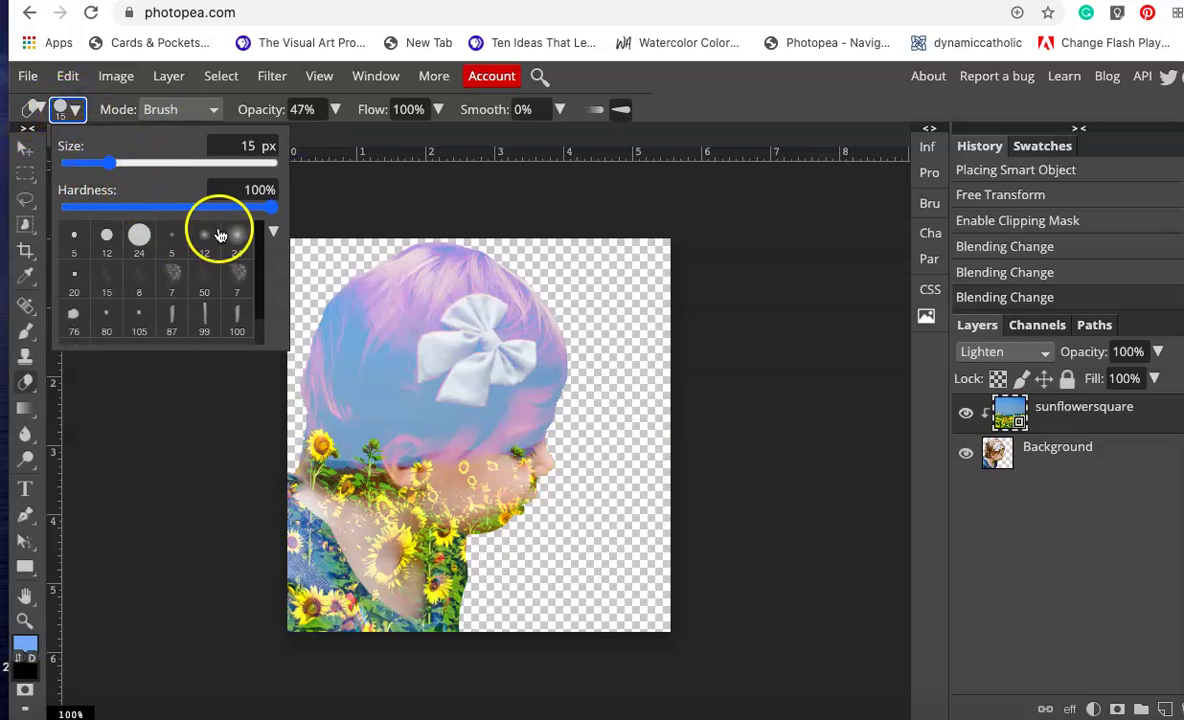
click(233, 240)
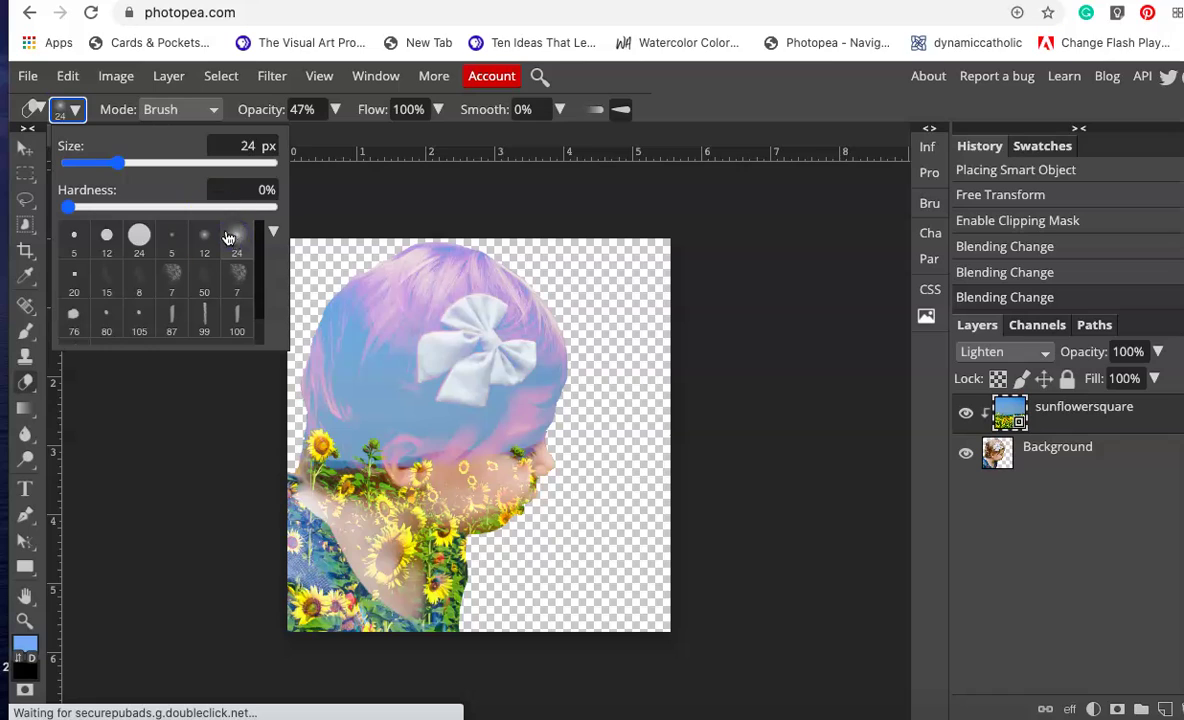
drag(119, 159, 137, 163)
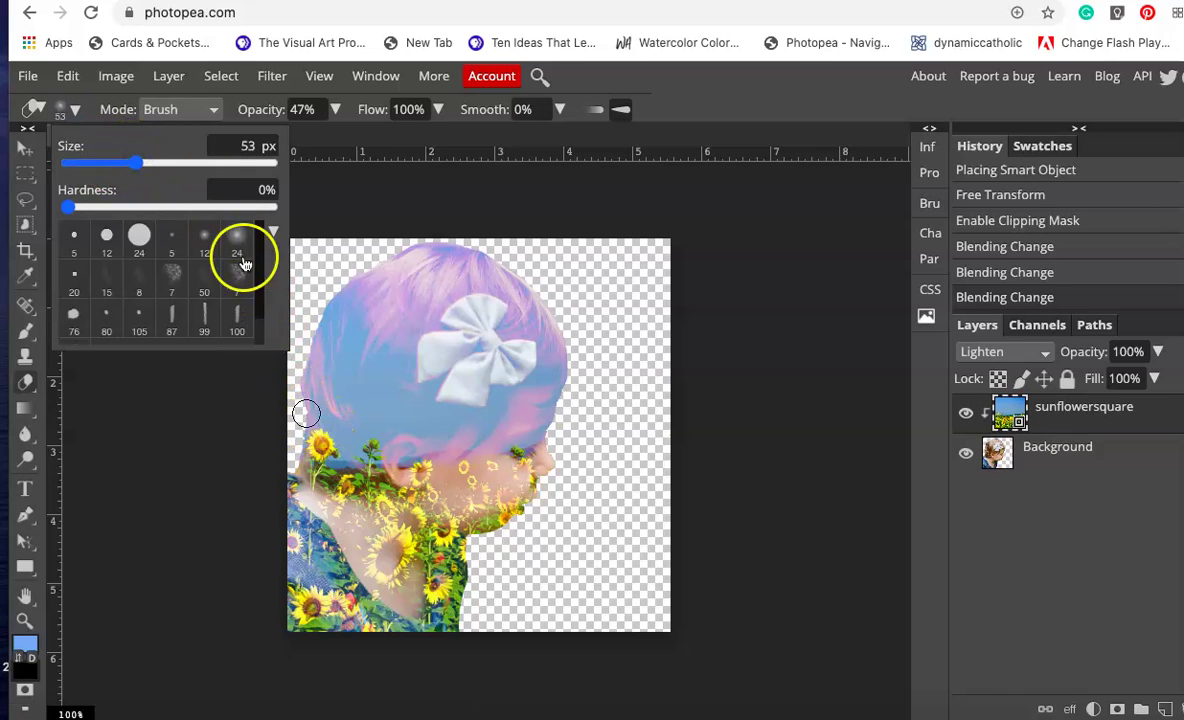
click(171, 172)
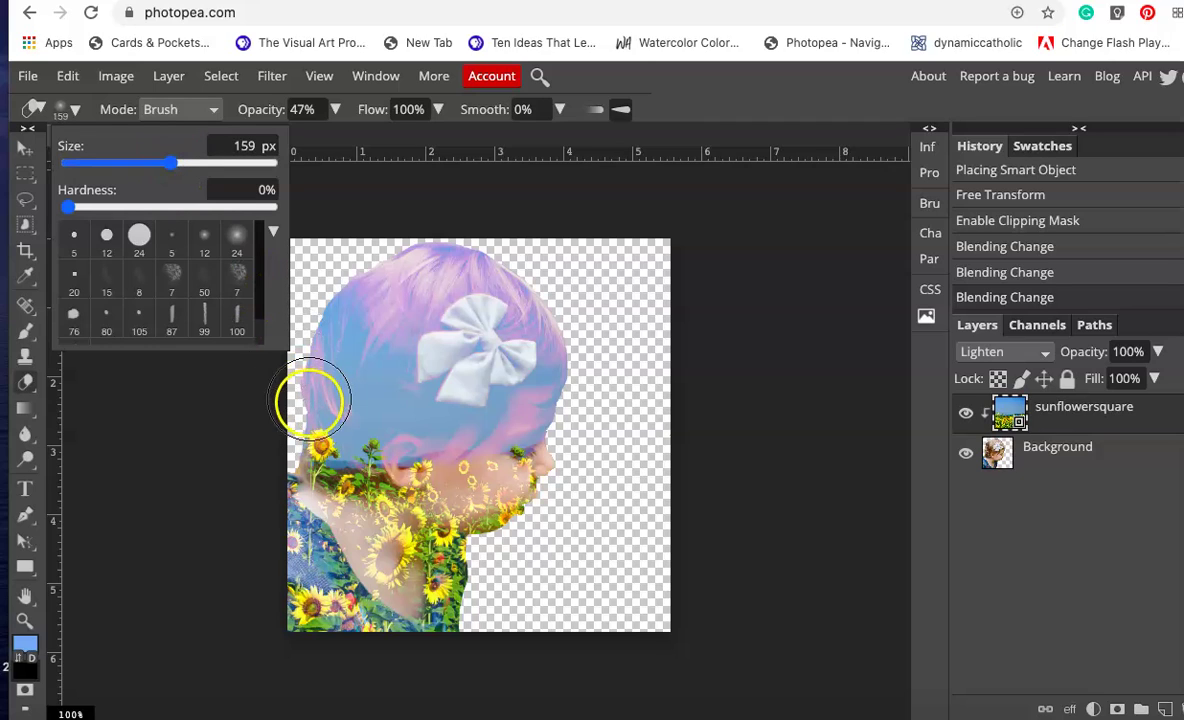
Confirm rasterizing the sunflowersquare smart object when the eraser prompts
click(305, 468)
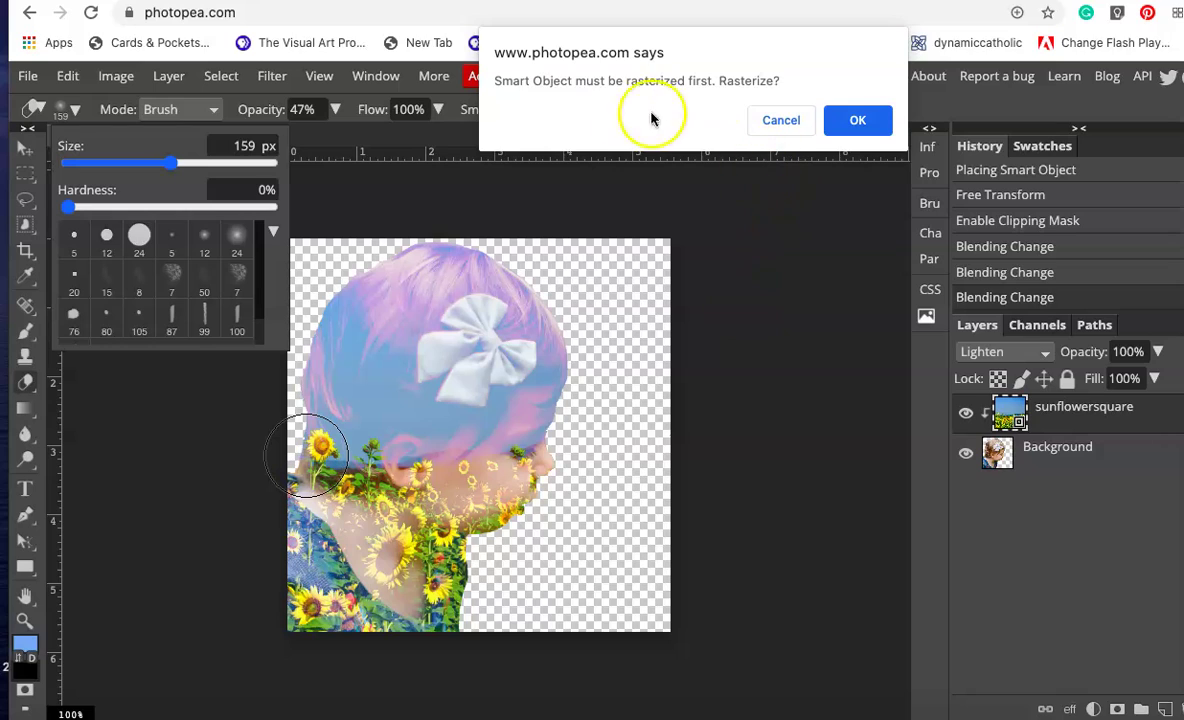
click(845, 122)
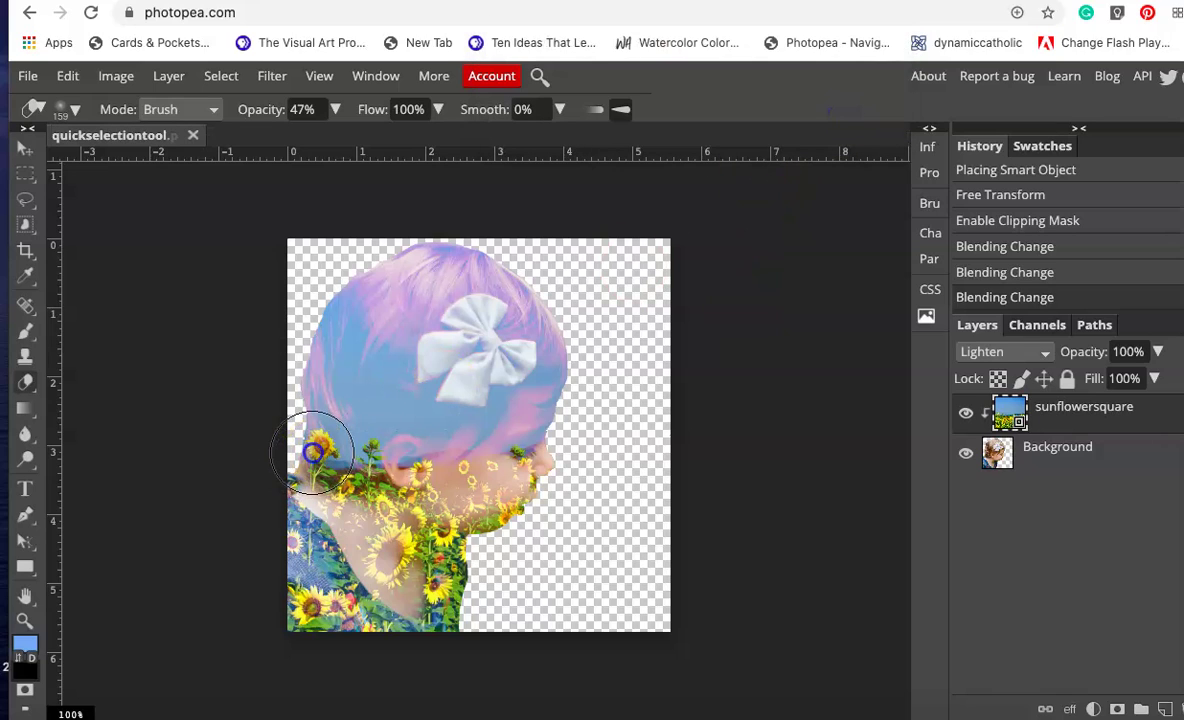
Softly erase the sunflowers over the child's neck, jaw, chin and lower neck
mouse_move(313, 452)
mouse_down()
mouse_move(303, 481)
mouse_move(308, 449)
mouse_move(321, 488)
mouse_move(292, 528)
mouse_move(307, 600)
mouse_move(373, 618)
mouse_move(307, 616)
mouse_move(289, 603)
mouse_move(285, 572)
mouse_move(330, 480)
mouse_up()
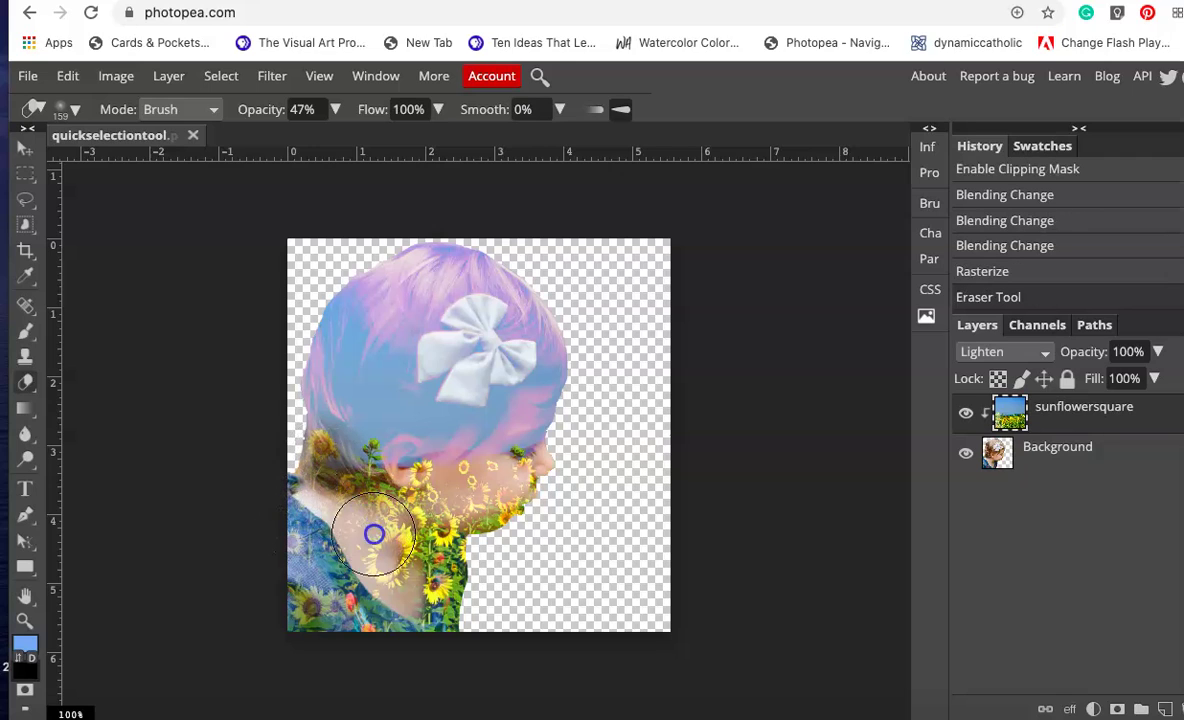
mouse_move(377, 545)
mouse_down()
mouse_move(373, 563)
mouse_move(412, 513)
mouse_move(483, 514)
mouse_move(526, 484)
mouse_move(521, 502)
mouse_move(497, 484)
mouse_move(514, 469)
mouse_up()
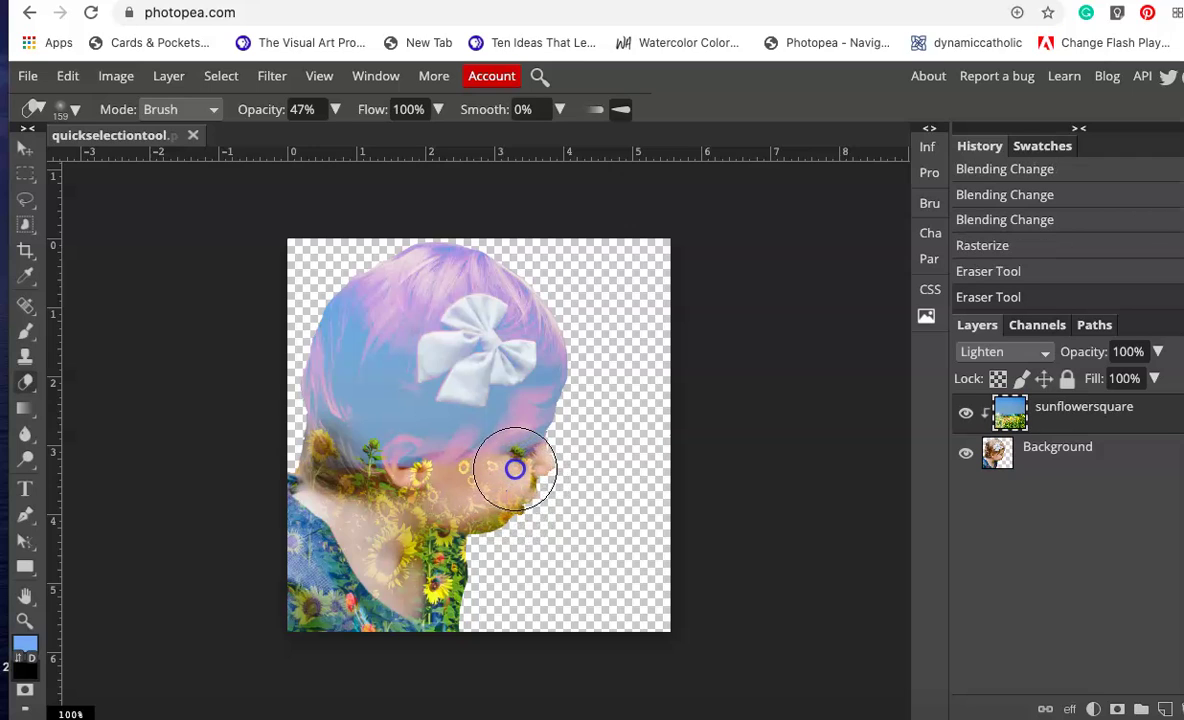
click(521, 524)
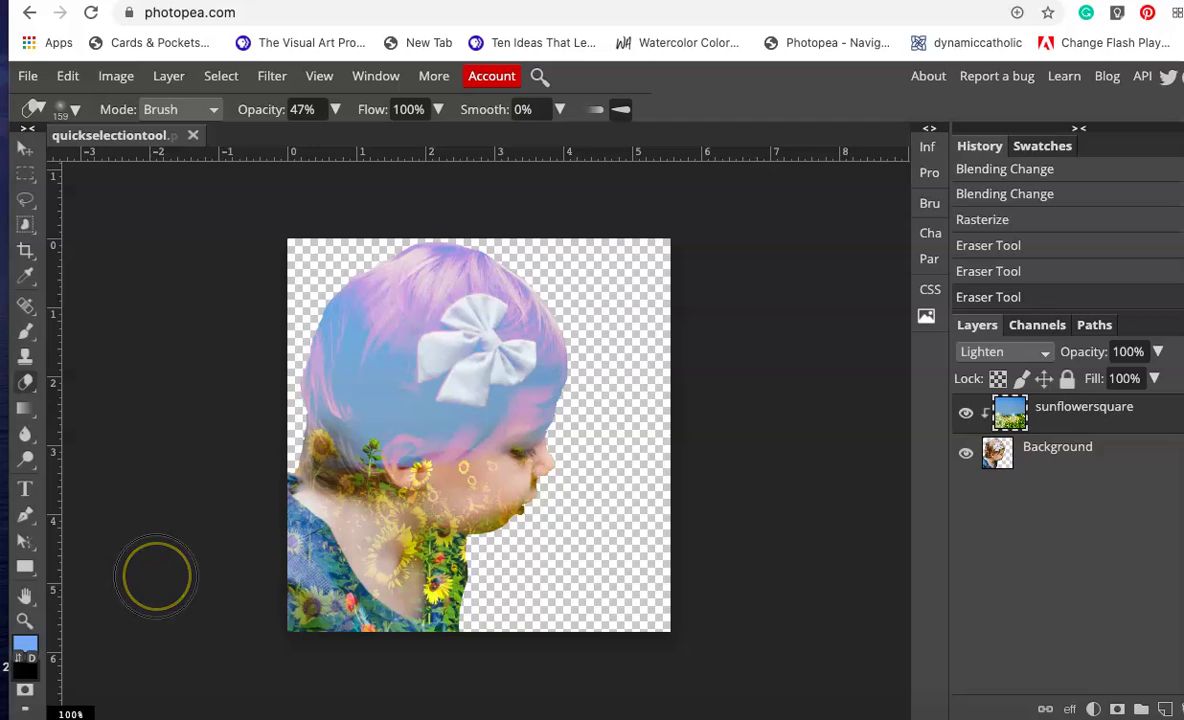
mouse_move(156, 576)
mouse_down()
mouse_move(399, 611)
mouse_move(400, 659)
mouse_move(270, 634)
mouse_move(328, 587)
mouse_move(424, 549)
mouse_move(478, 621)
mouse_up()
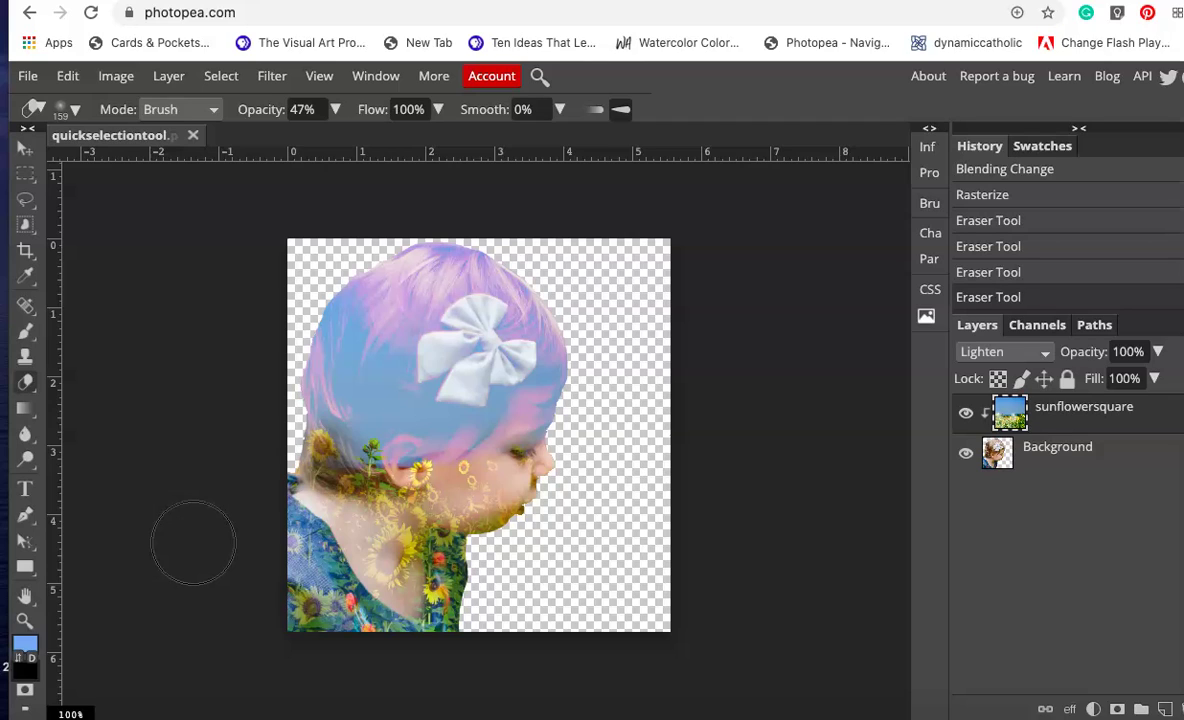
drag(580, 555, 617, 576)
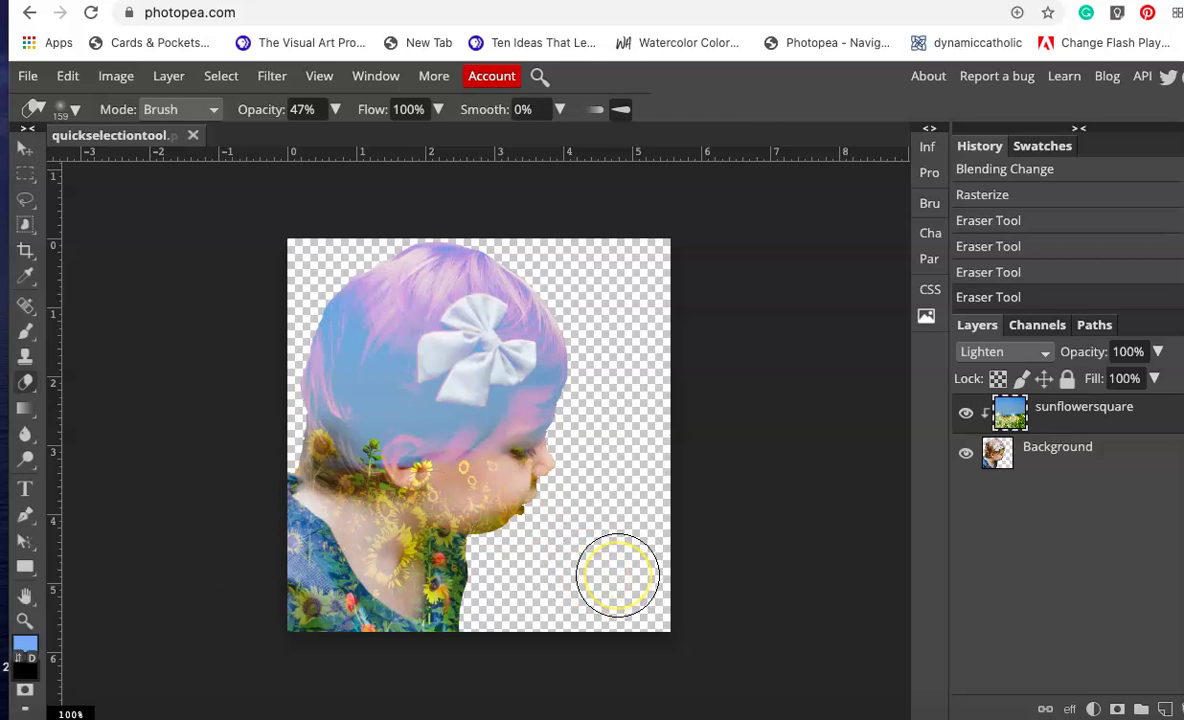
mouse_move(770, 604)
mouse_down()
mouse_move(866, 662)
mouse_move(1086, 687)
mouse_move(1142, 674)
mouse_move(946, 634)
mouse_move(389, 643)
mouse_up()
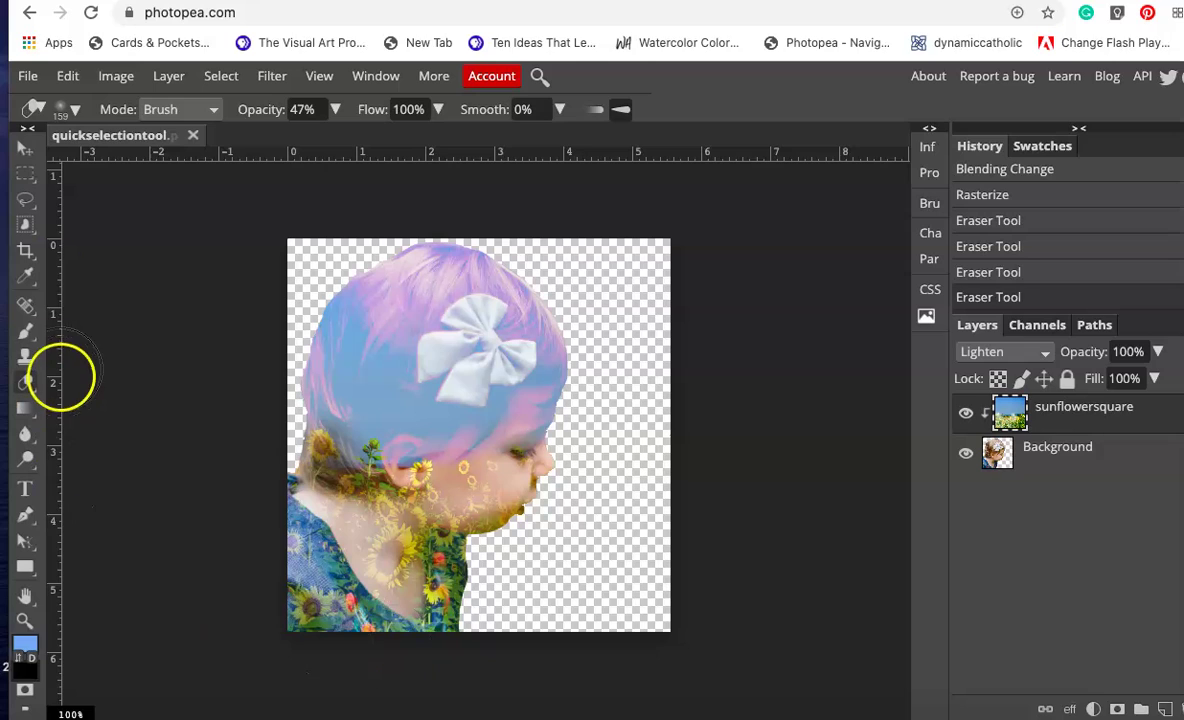
click(25, 149)
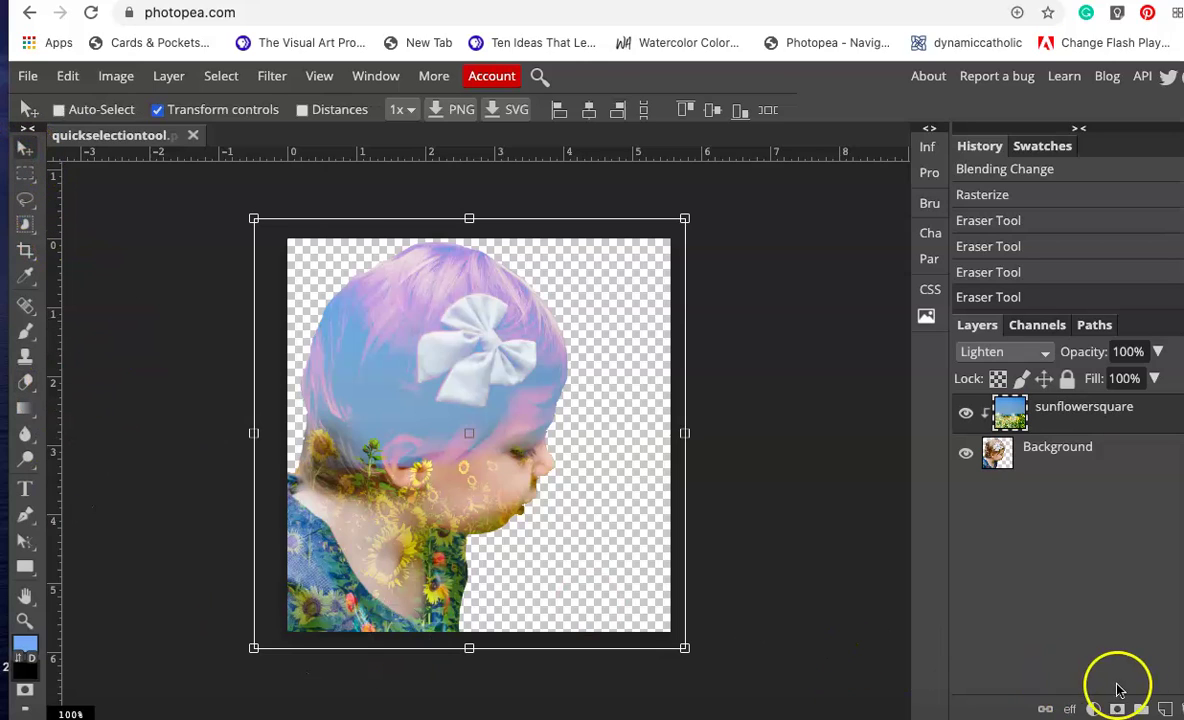
Add an empty Layer 1 below Background and hide the Background and sunflowersquare layers
click(1165, 709)
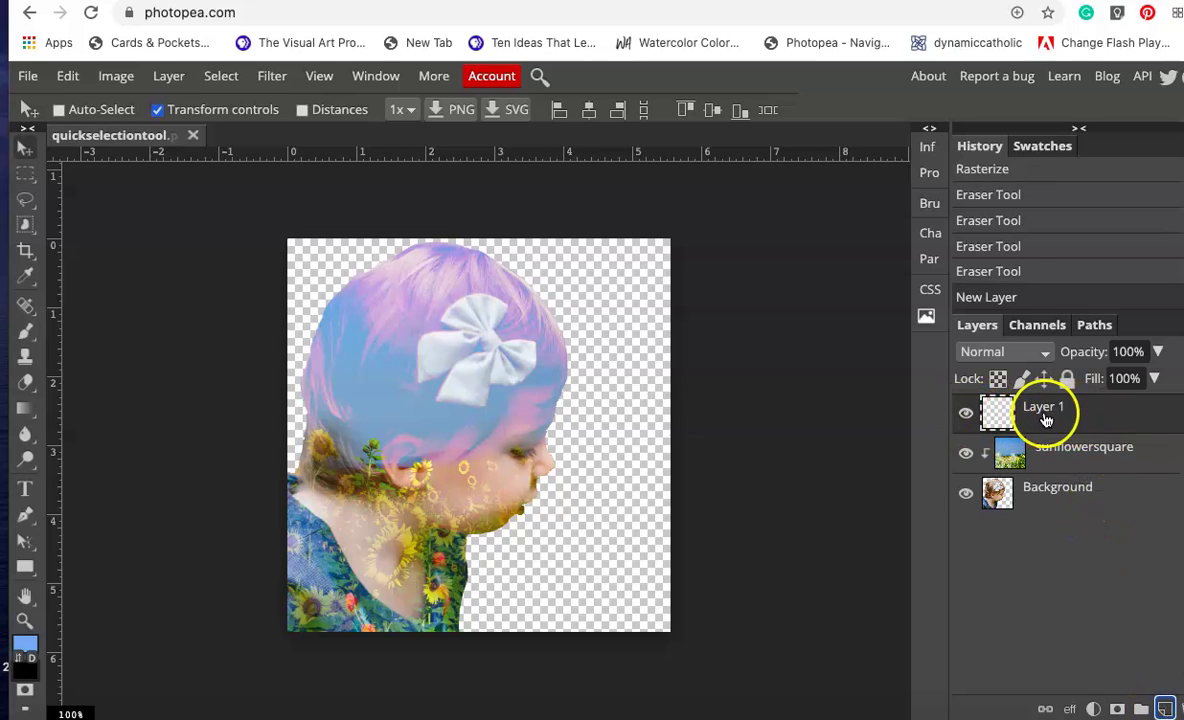
drag(1046, 420, 1047, 538)
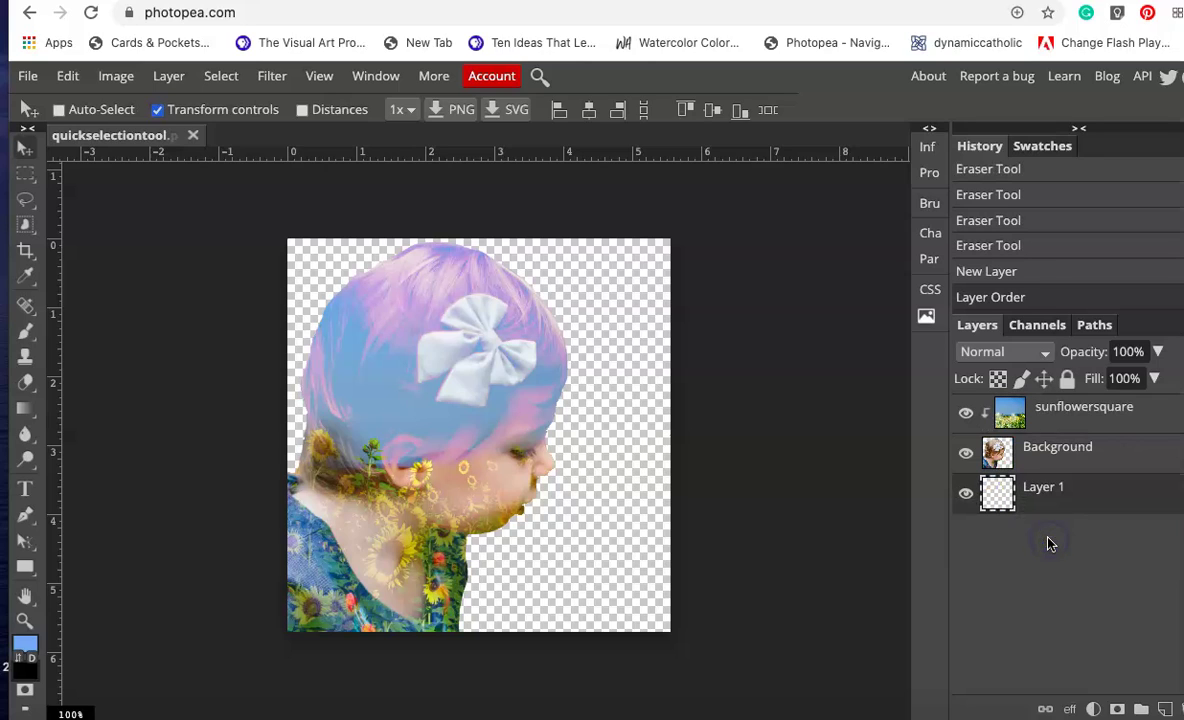
click(895, 621)
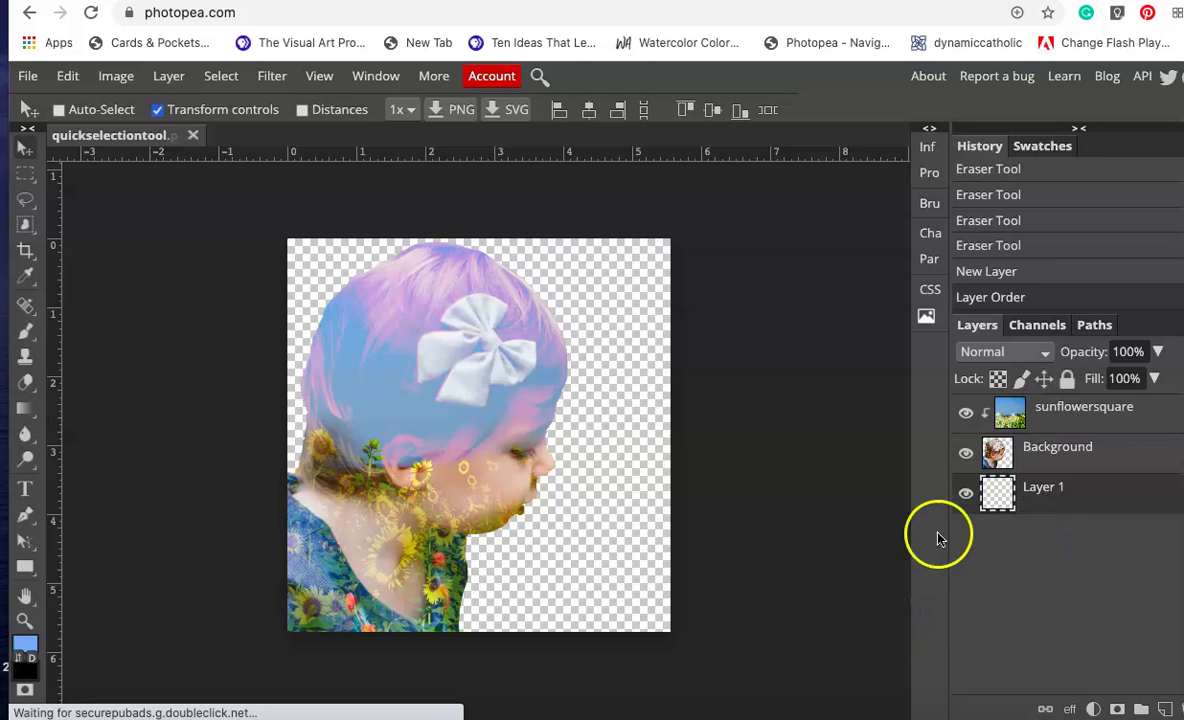
click(966, 454)
click(966, 412)
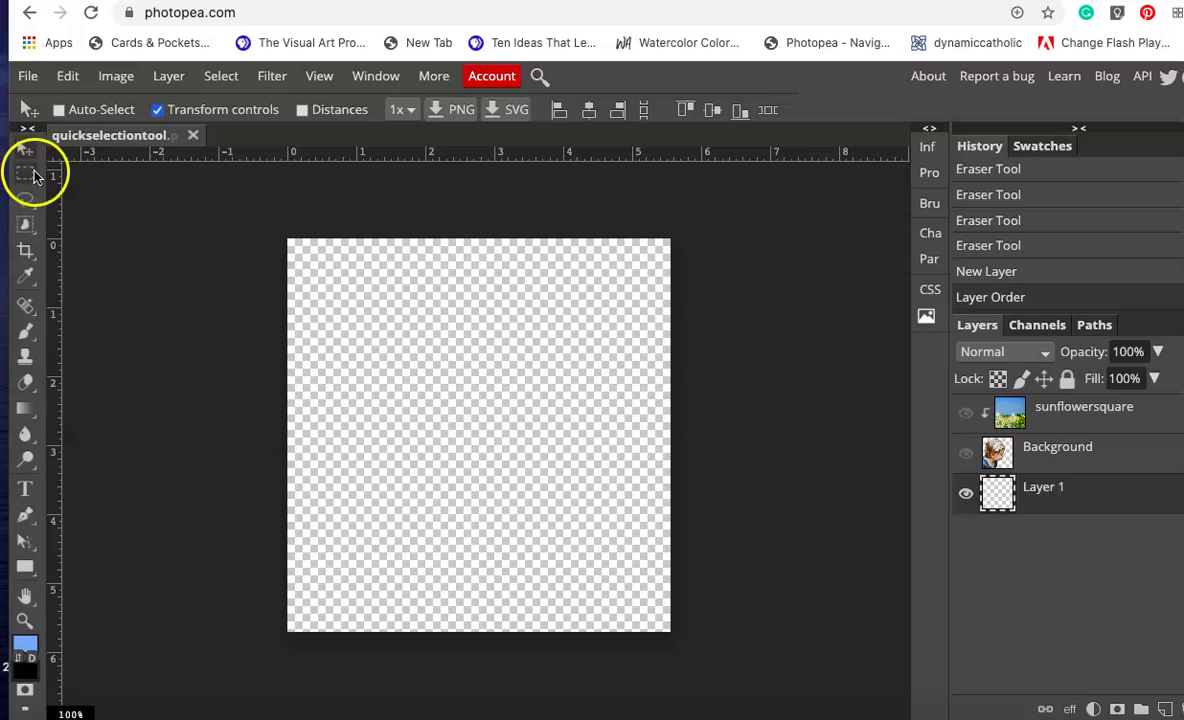
Draw a rectangular selection covering the whole canvas
click(26, 174)
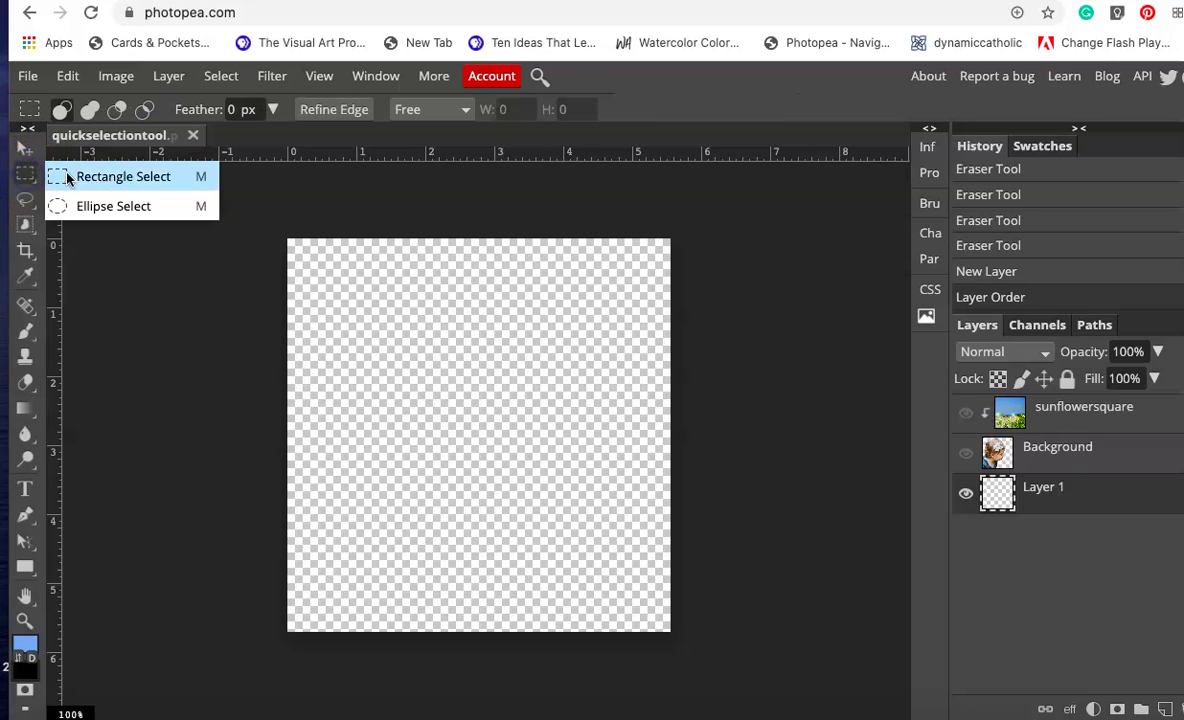
click(107, 176)
drag(285, 234, 669, 632)
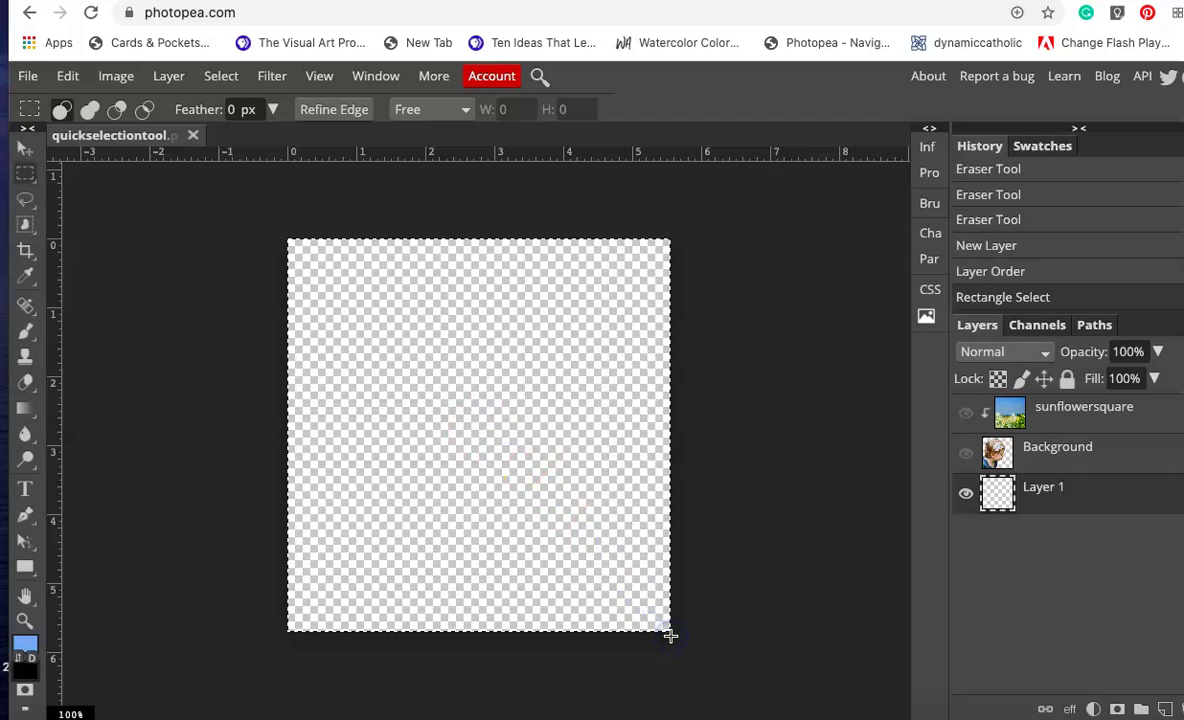
Set the foreground colour to light blue 95bdf6
click(26, 647)
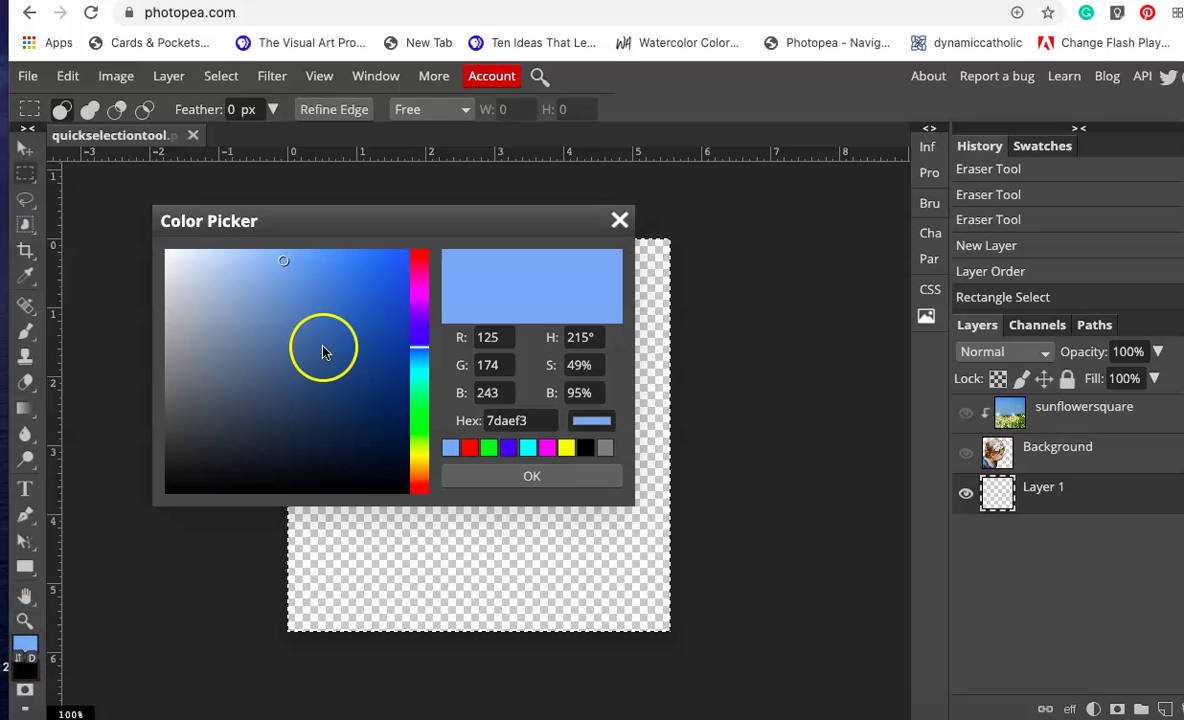
click(261, 258)
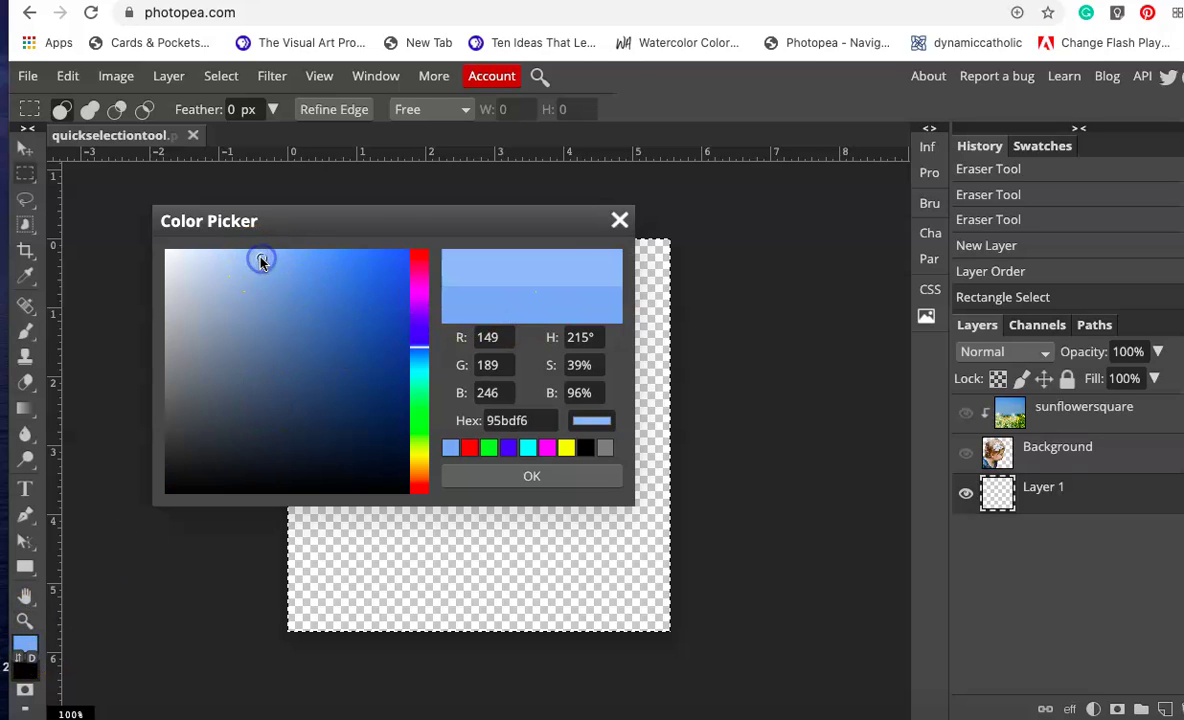
click(530, 476)
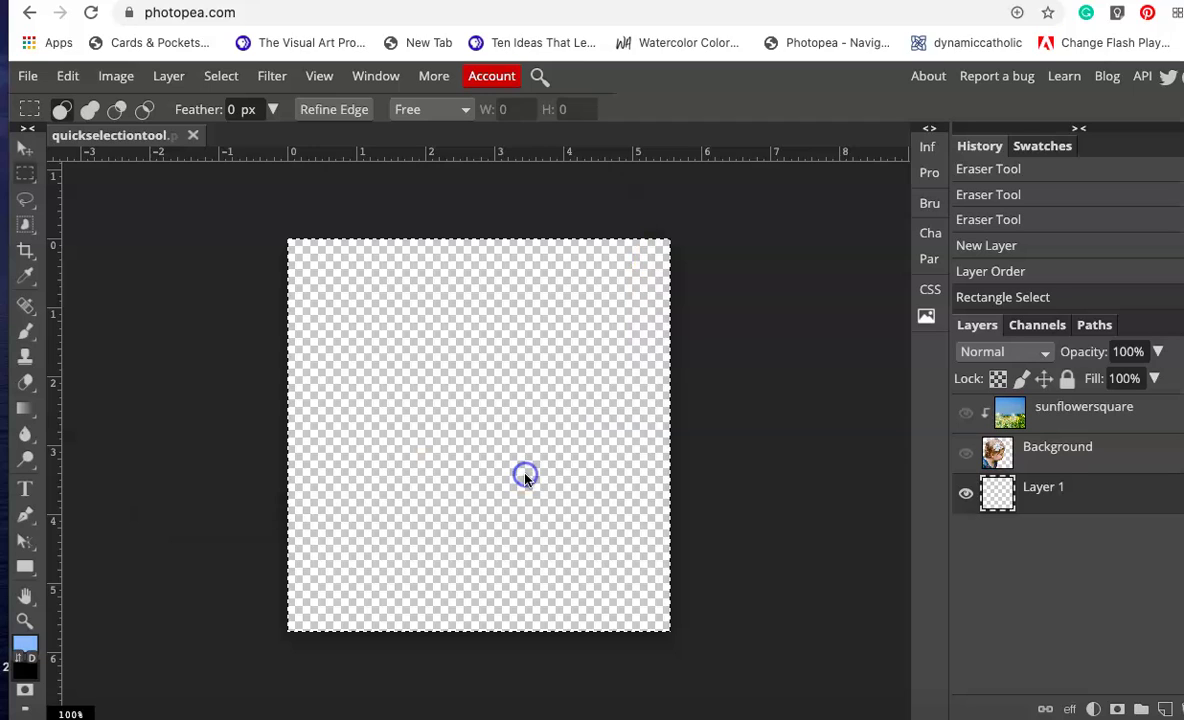
Fill Layer 1 with solid light blue using the Paint Bucket
click(33, 416)
mouse_move(52, 421)
mouse_down()
mouse_move(65, 443)
mouse_move(88, 442)
mouse_up()
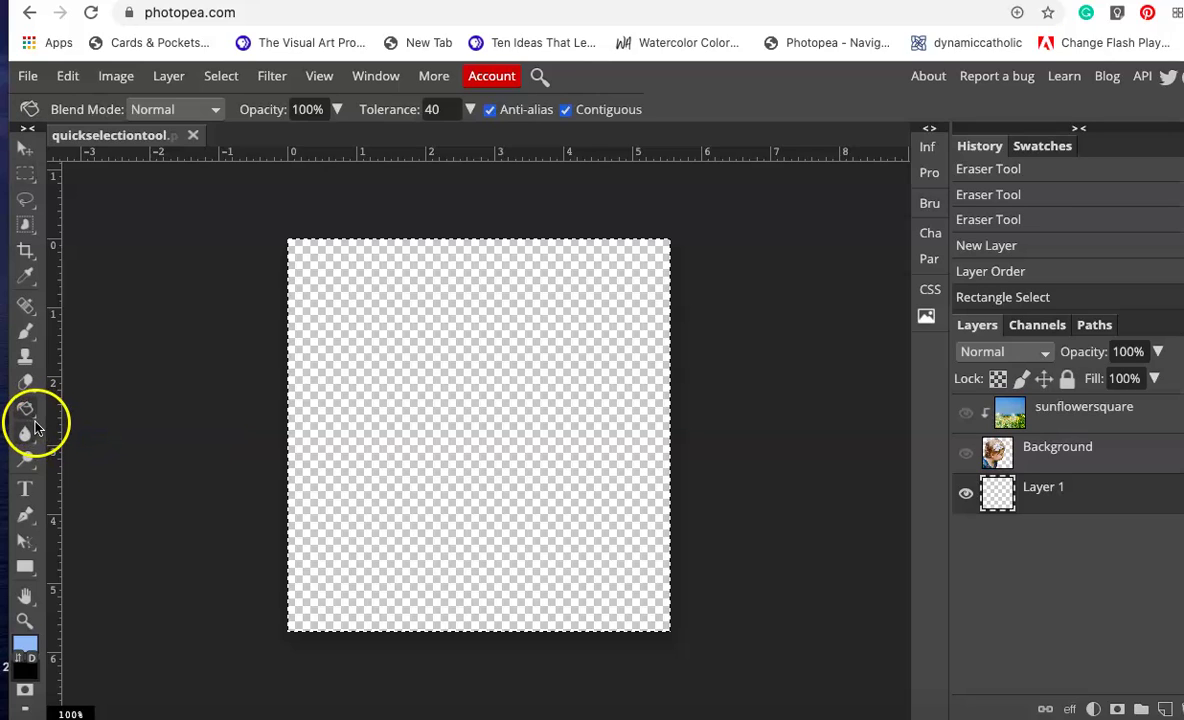
drag(27, 411, 88, 441)
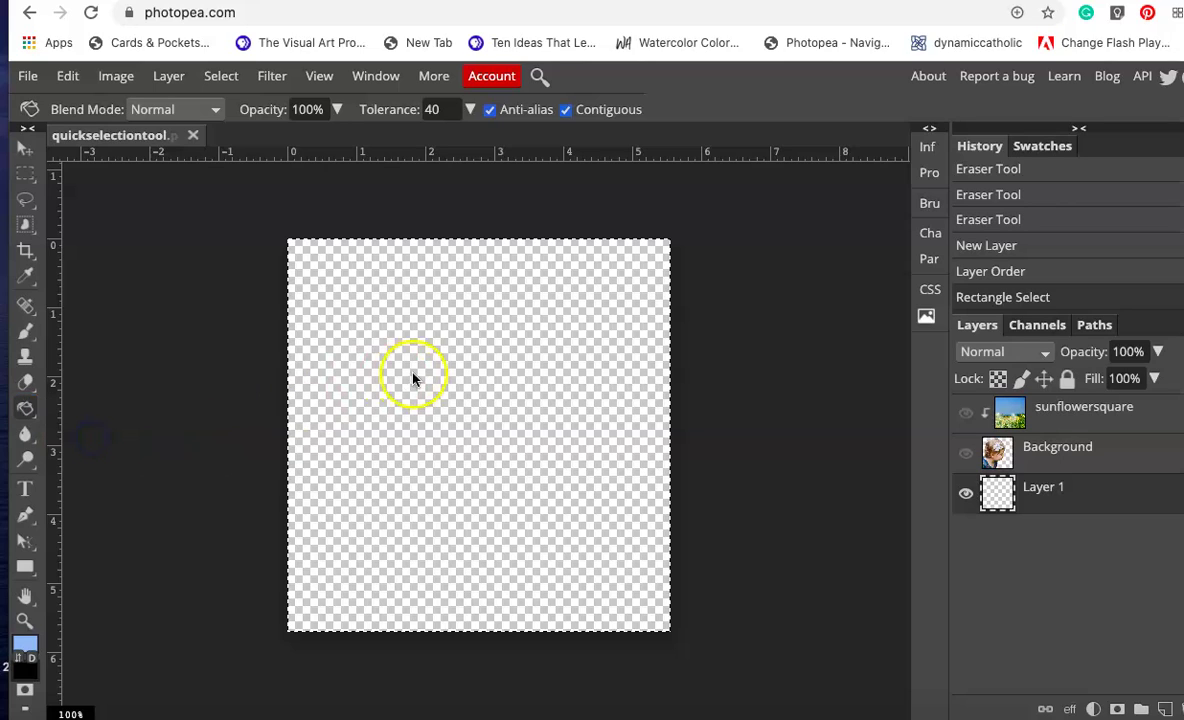
click(460, 412)
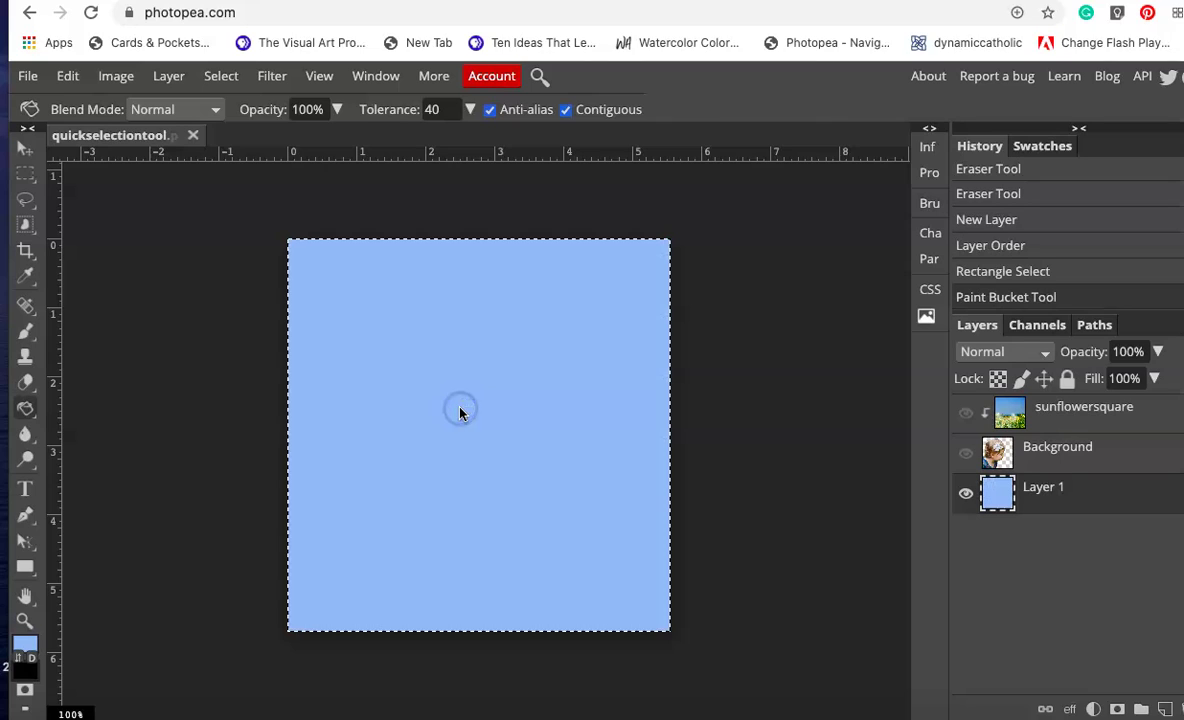
Turn the Background (child's photo) and sunflowersquare layers visible again
click(731, 519)
click(961, 455)
click(965, 413)
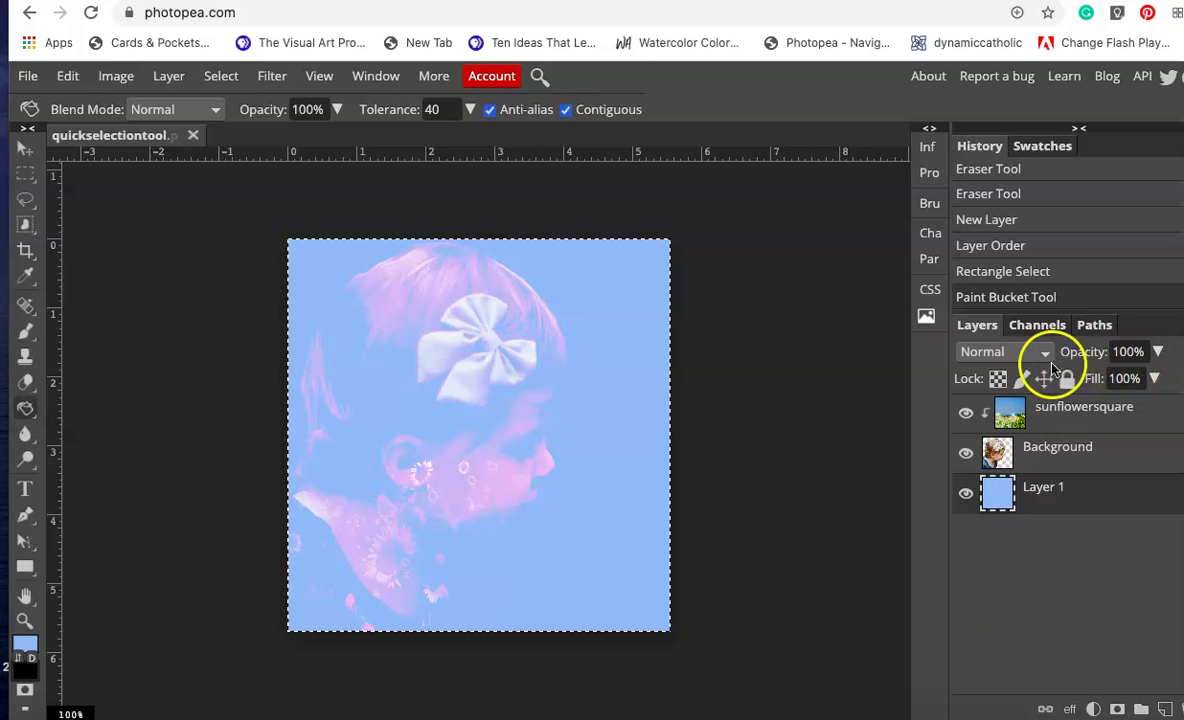
Set the light blue layer to Lighten blending at 54% opacity
click(1030, 355)
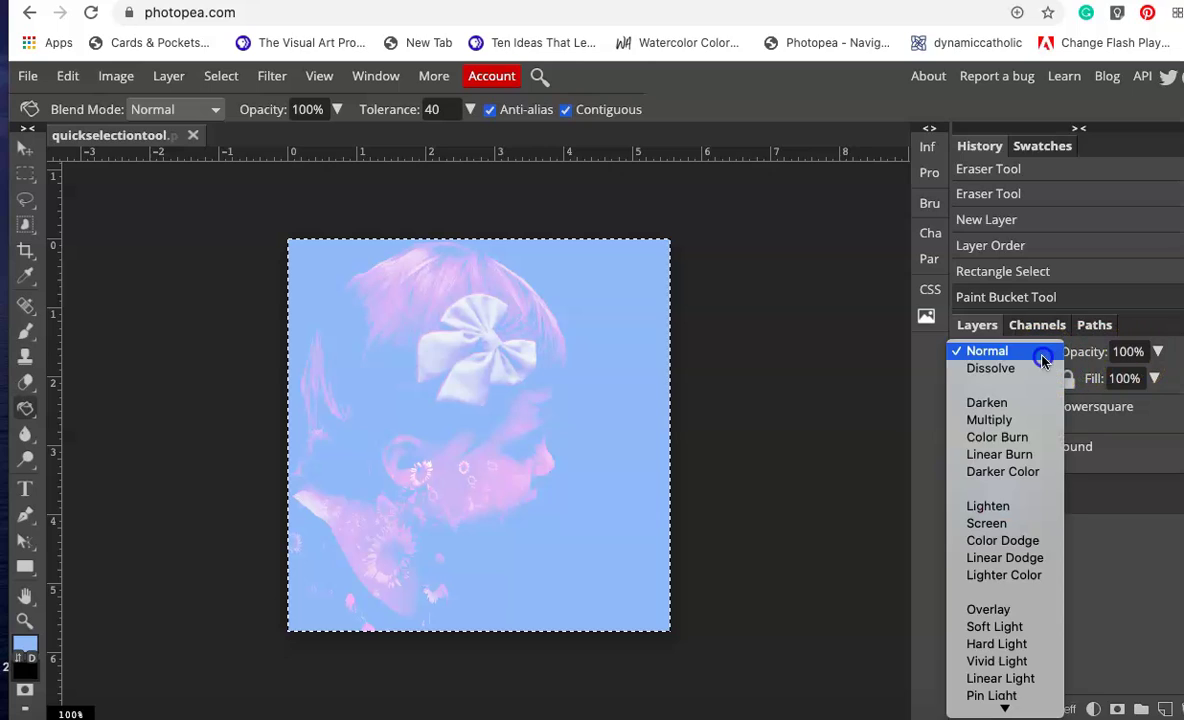
click(988, 505)
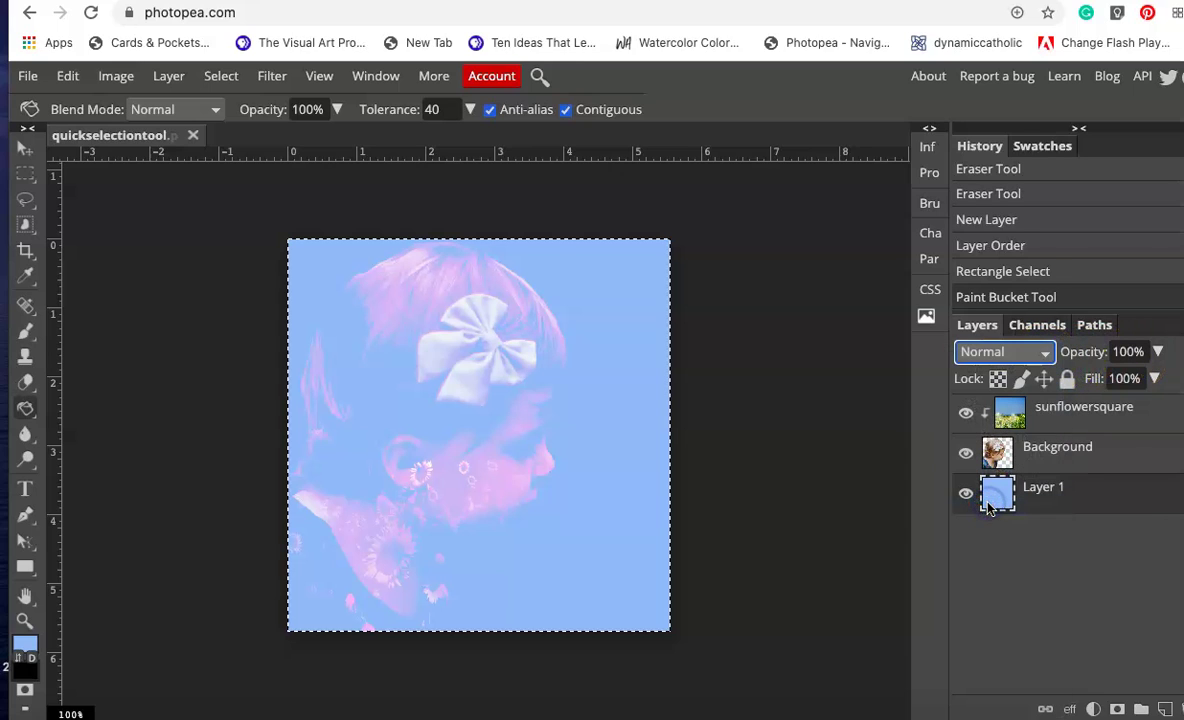
click(1156, 352)
click(1119, 380)
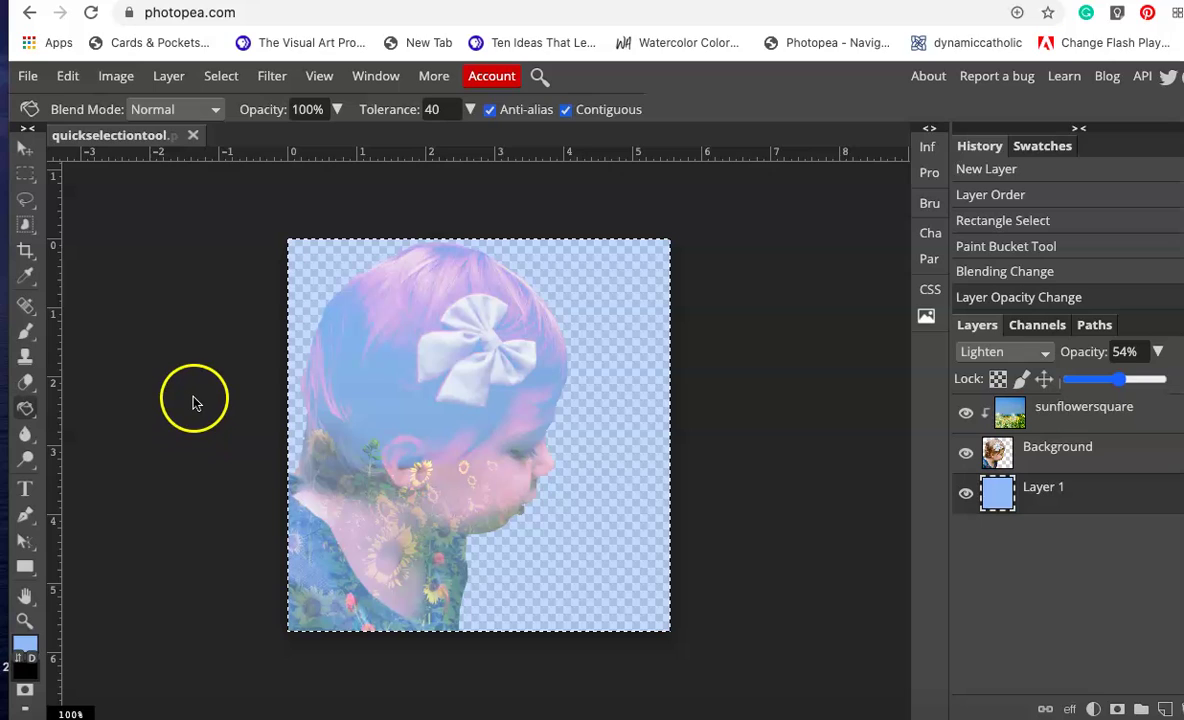
Deselect the current selection on the canvas
click(221, 76)
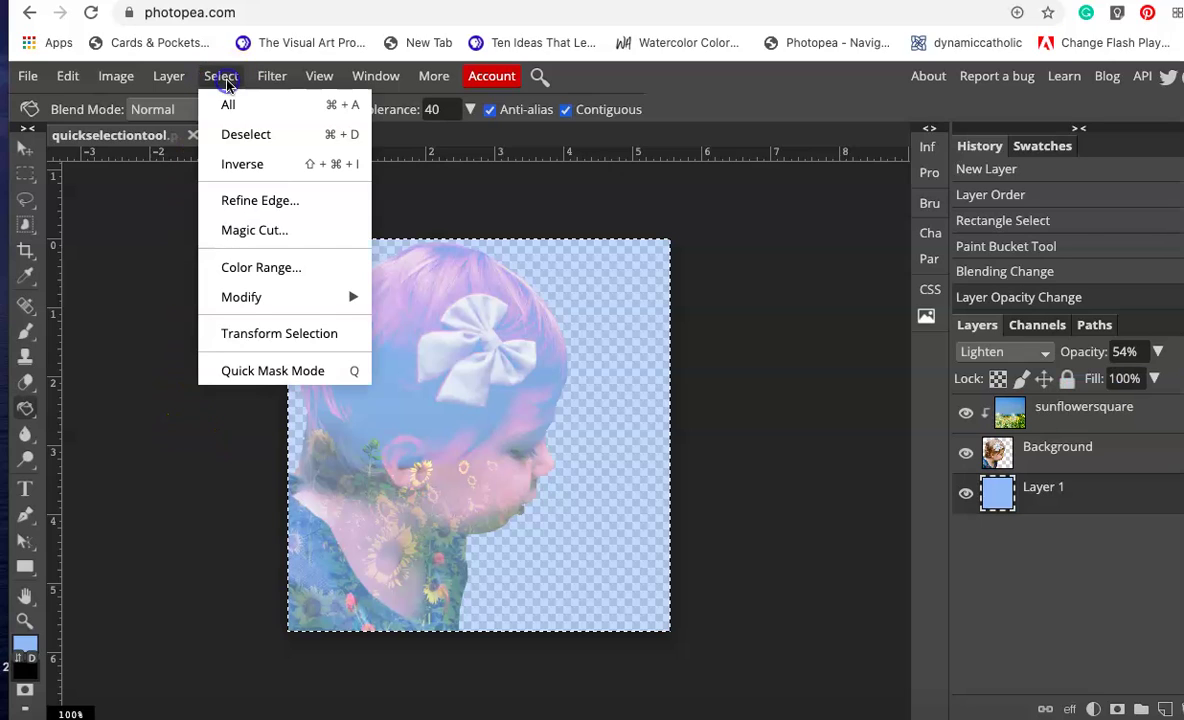
click(226, 134)
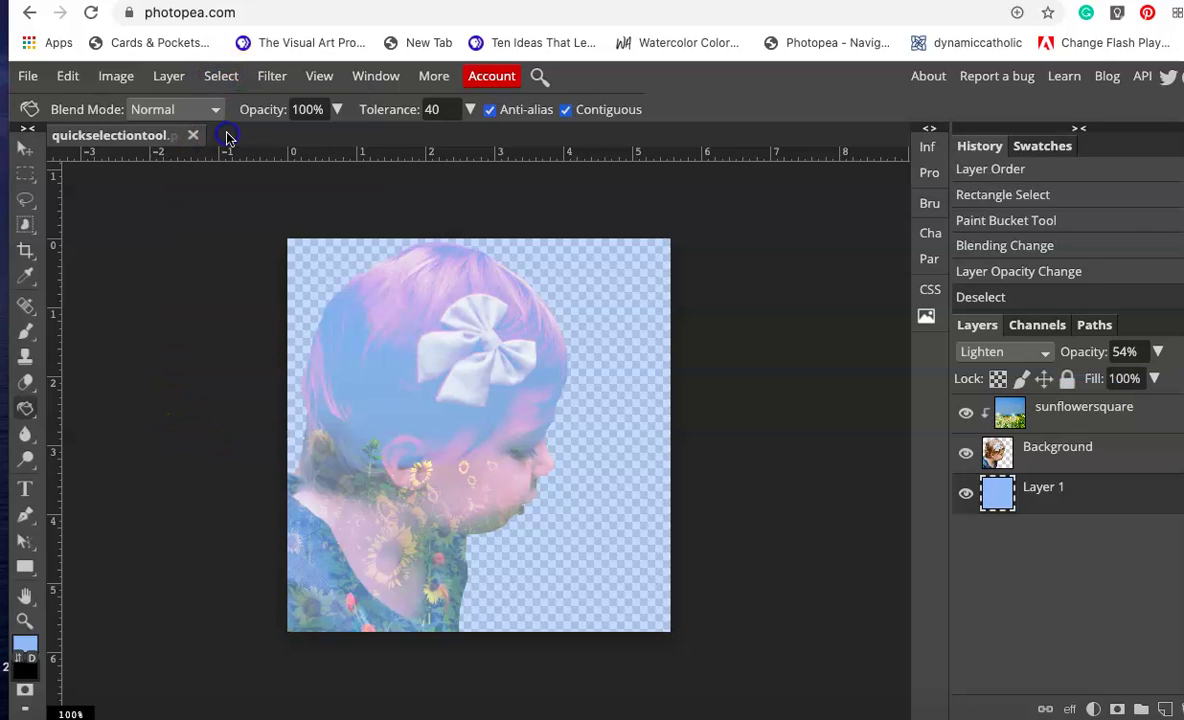
click(191, 290)
Export the composite as a 400×411 JPG at 100% quality
click(26, 77)
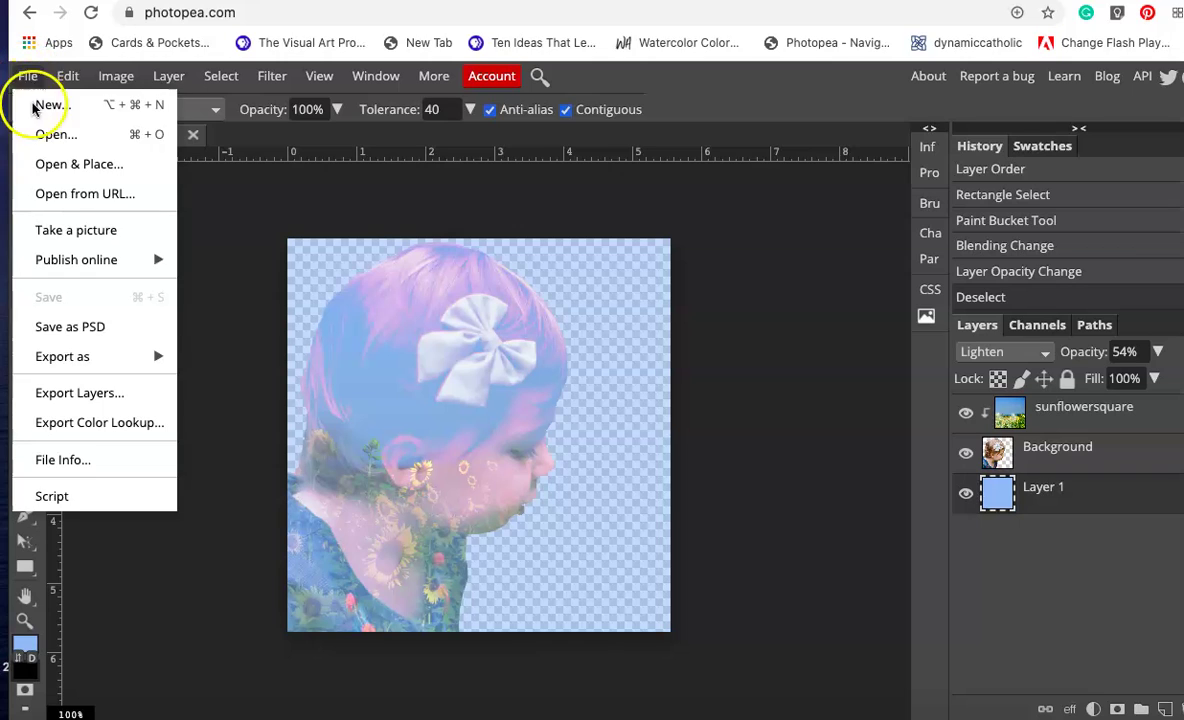
click(60, 356)
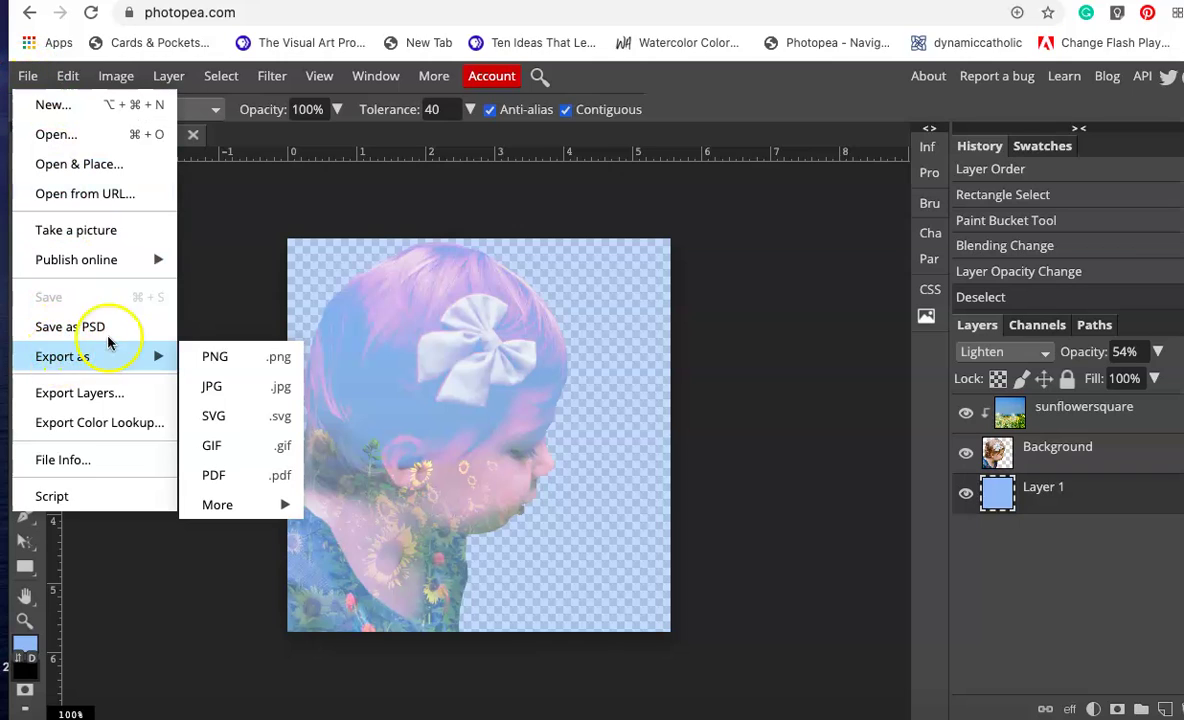
click(211, 388)
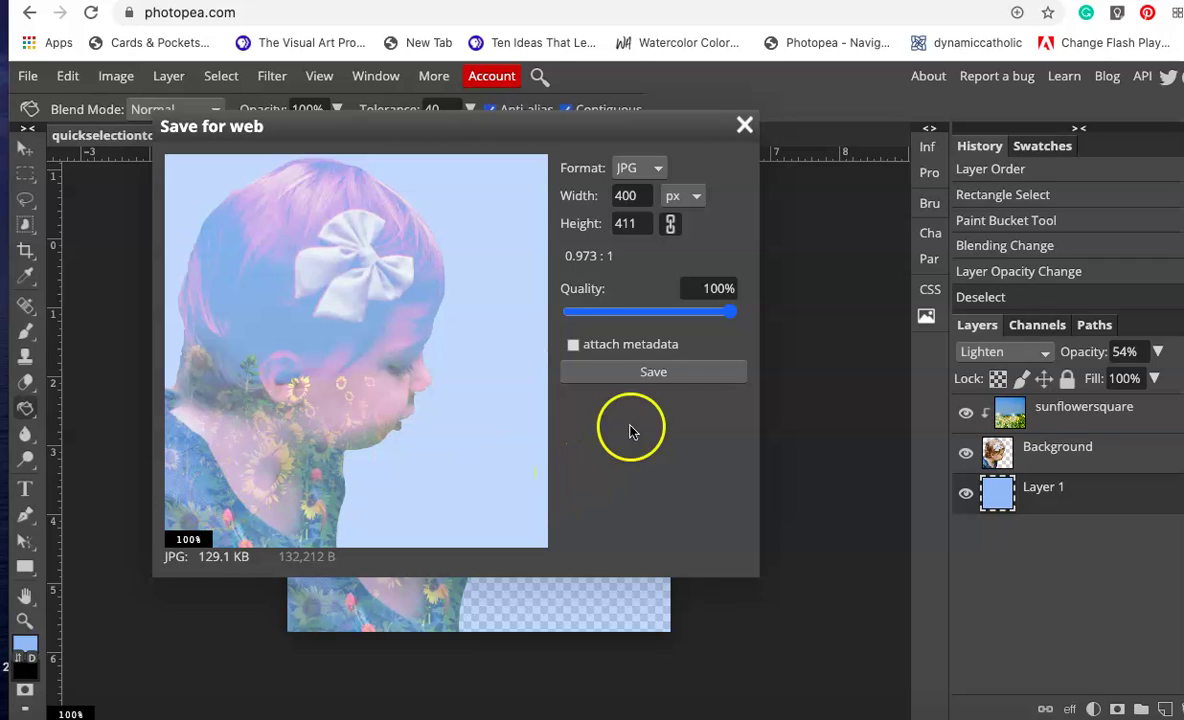
click(651, 370)
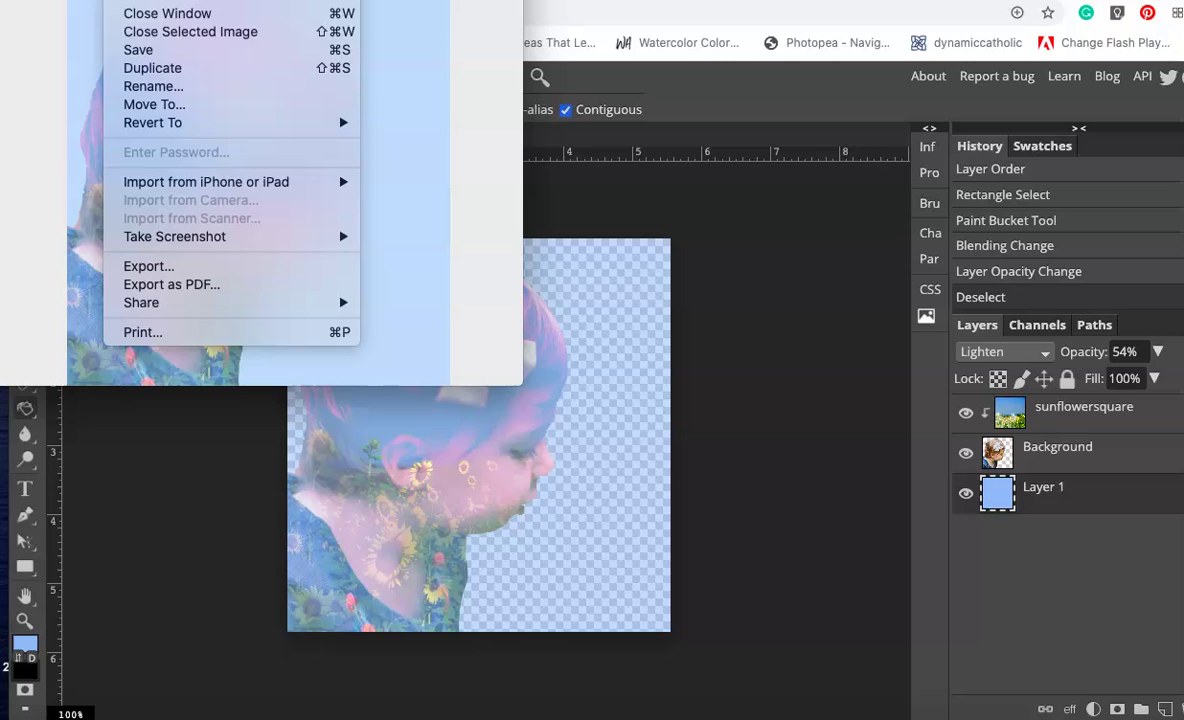
Move the exported JPG from Downloads to Desktop — iCloud via Preview's Move To
click(134, 108)
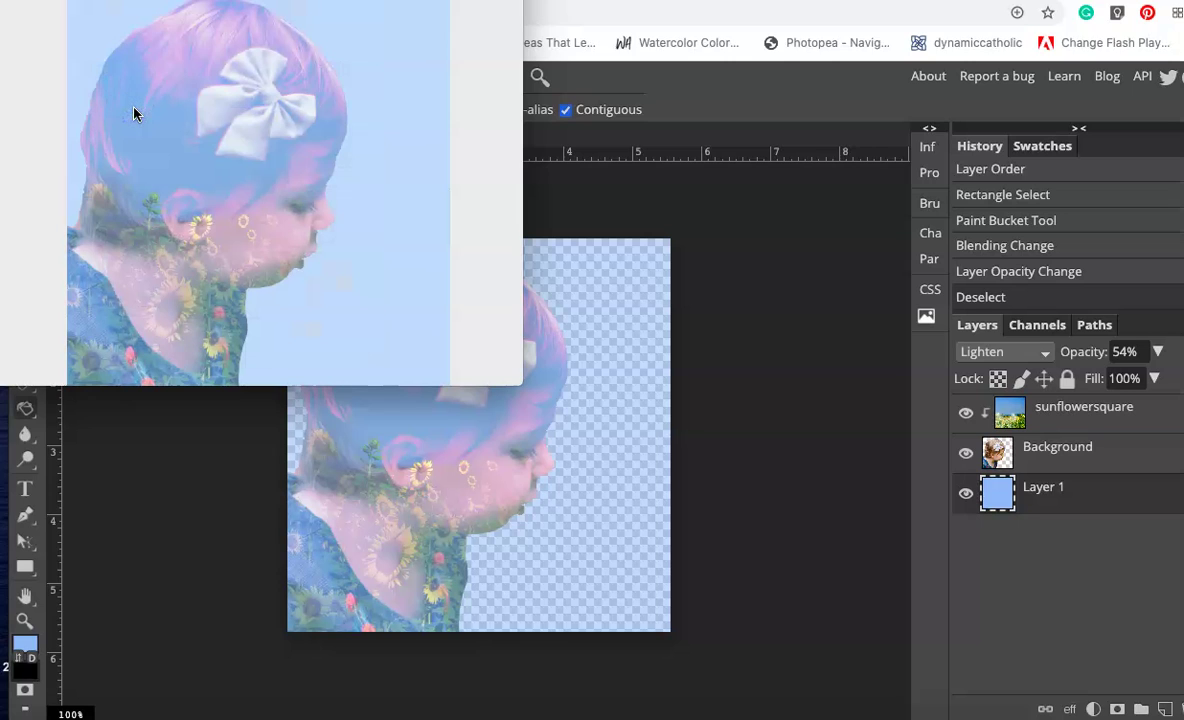
click(393, 22)
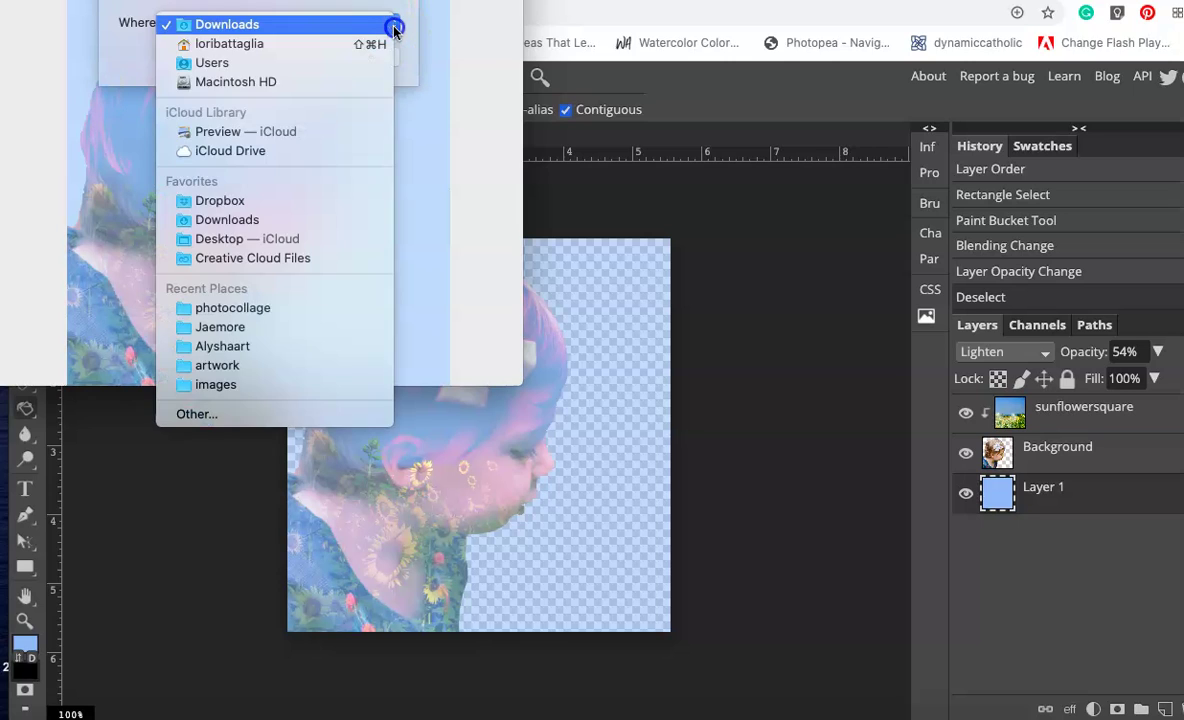
click(219, 239)
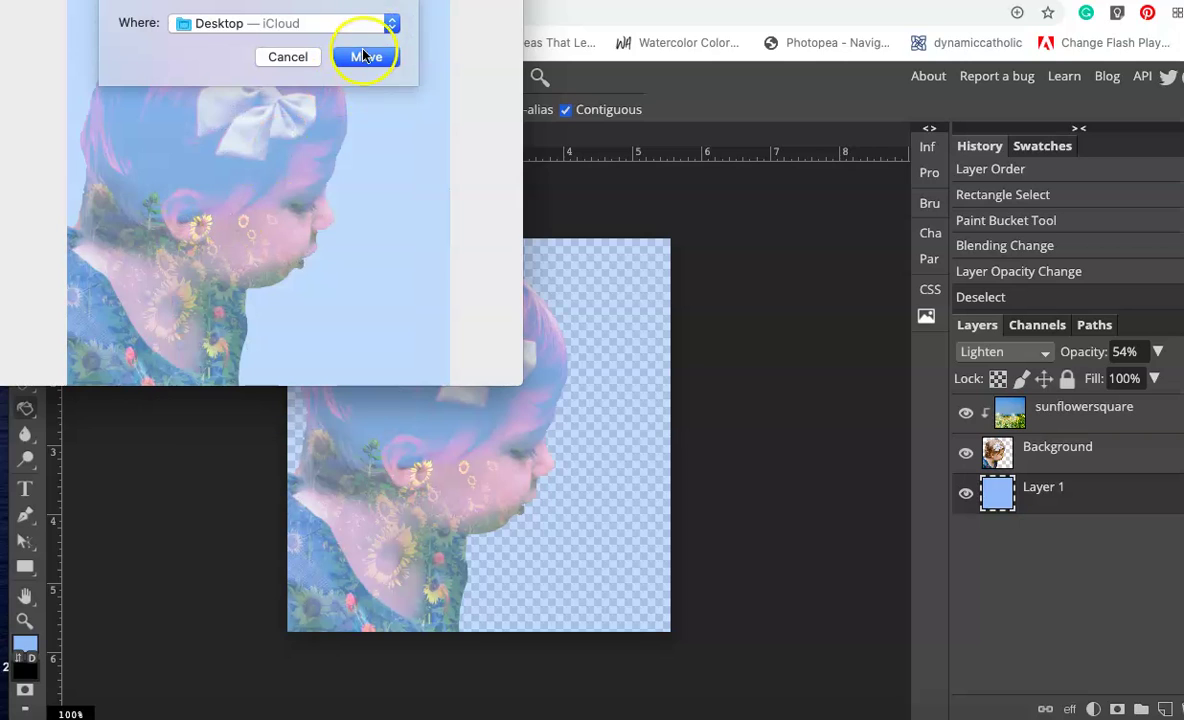
click(366, 55)
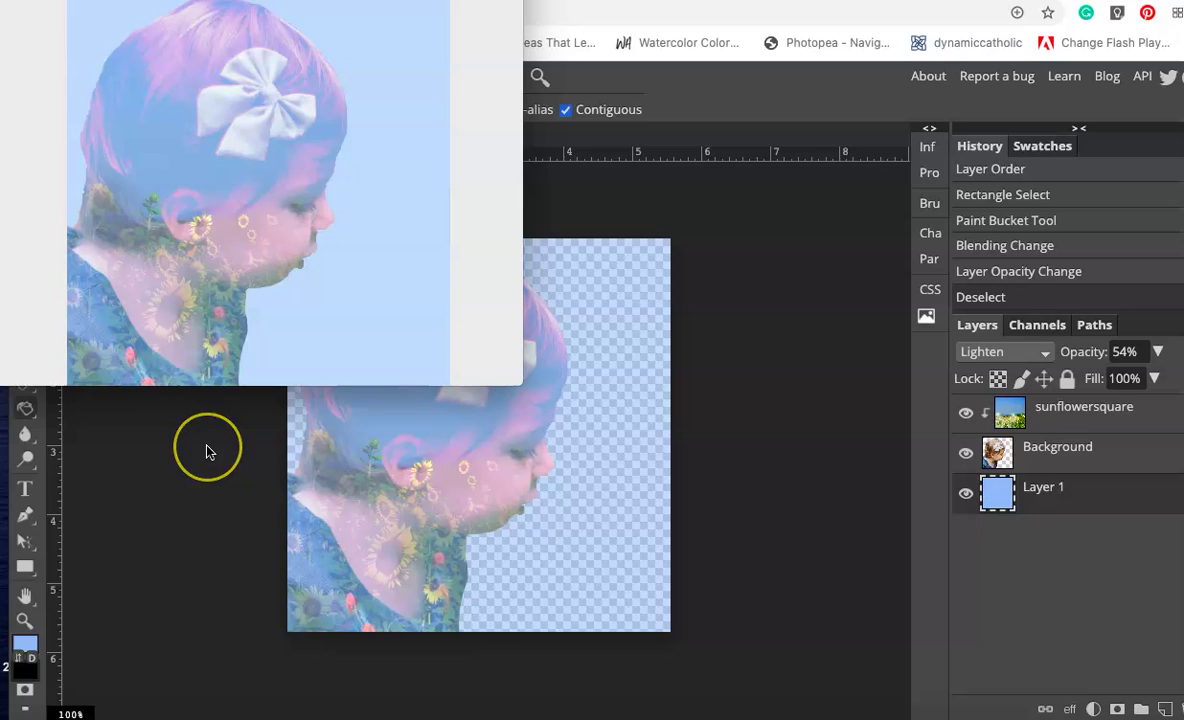